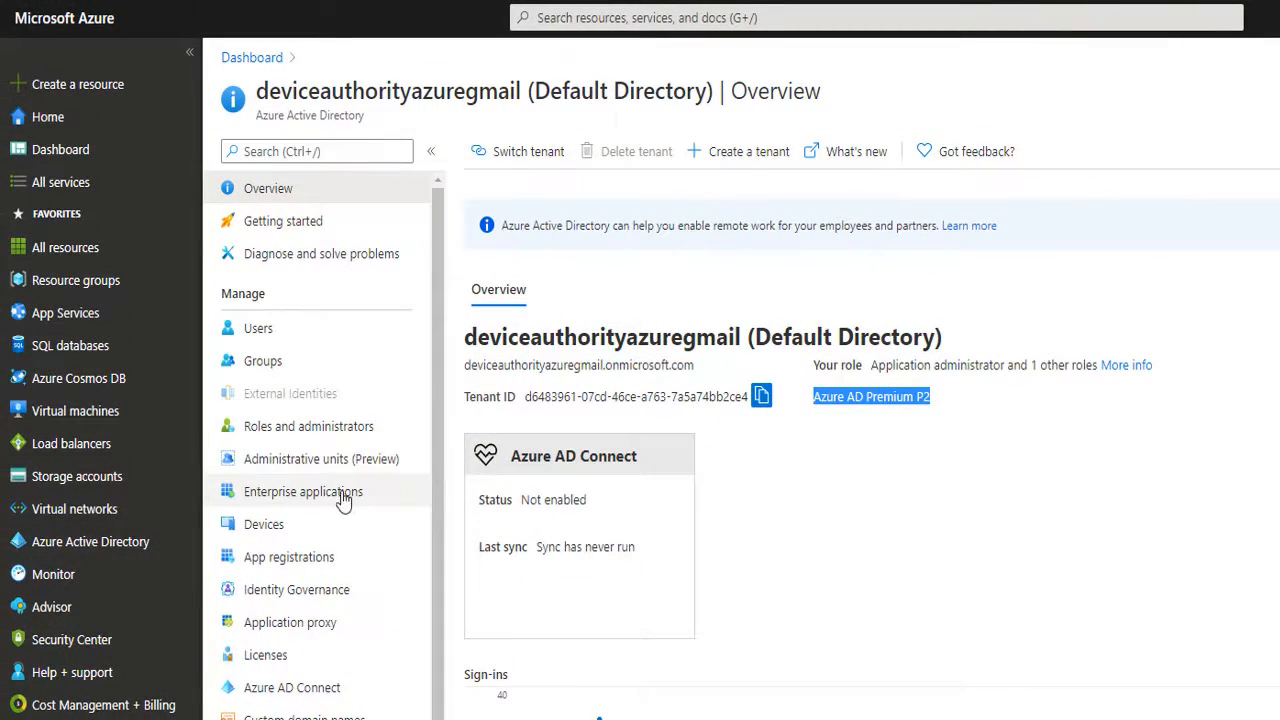
Add a non-gallery enterprise application named KS-SSO-TENANT.deviceauthority.com.
left_click(303, 491)
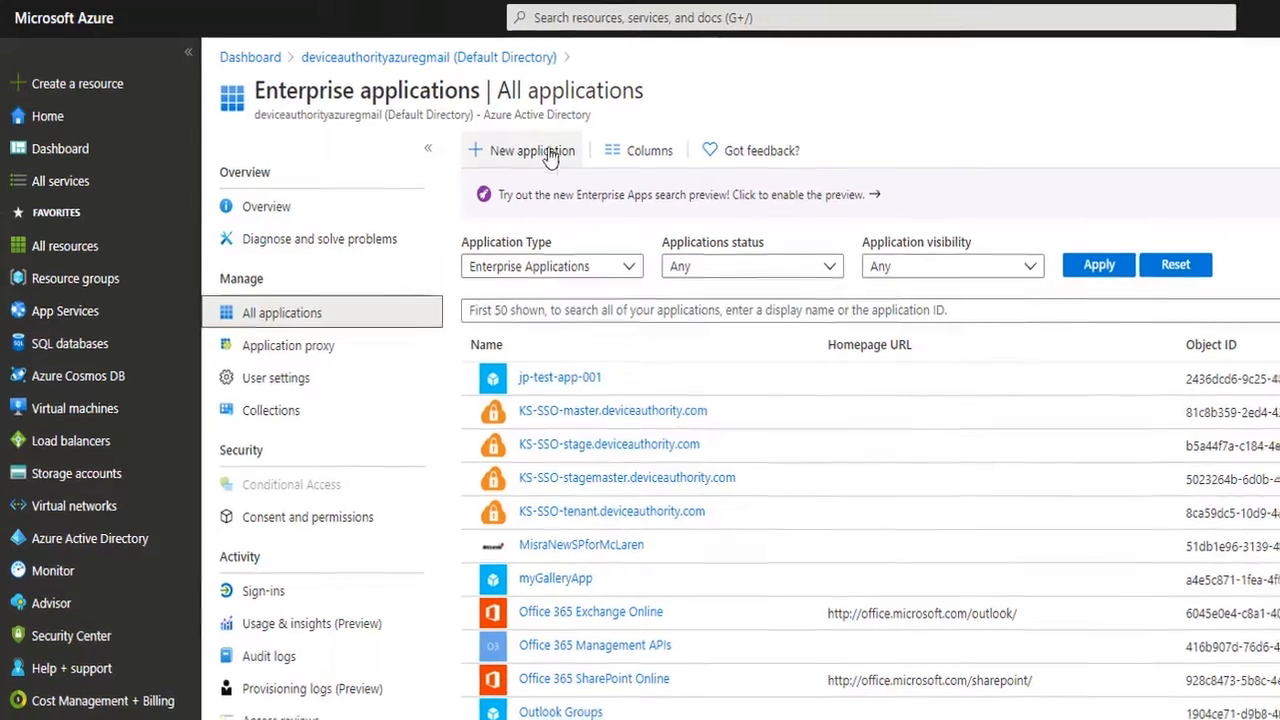
left_click(551, 156)
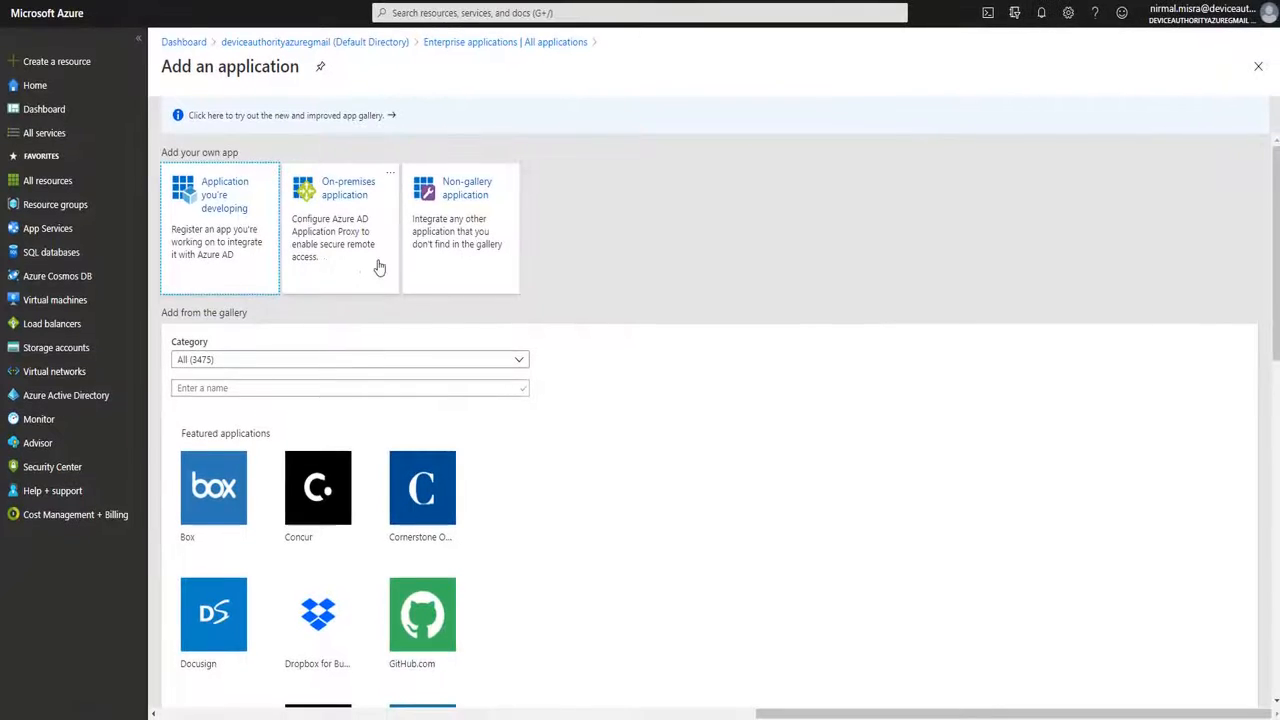
left_click(450, 268)
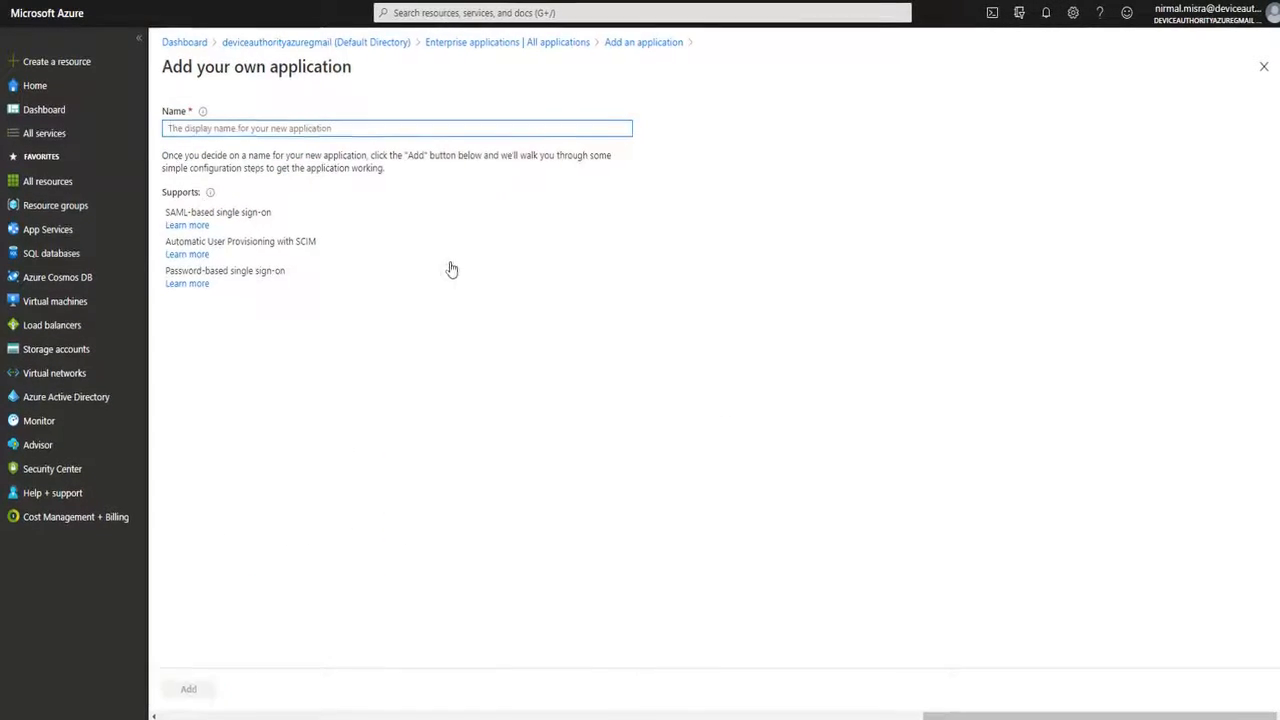
left_click(254, 132)
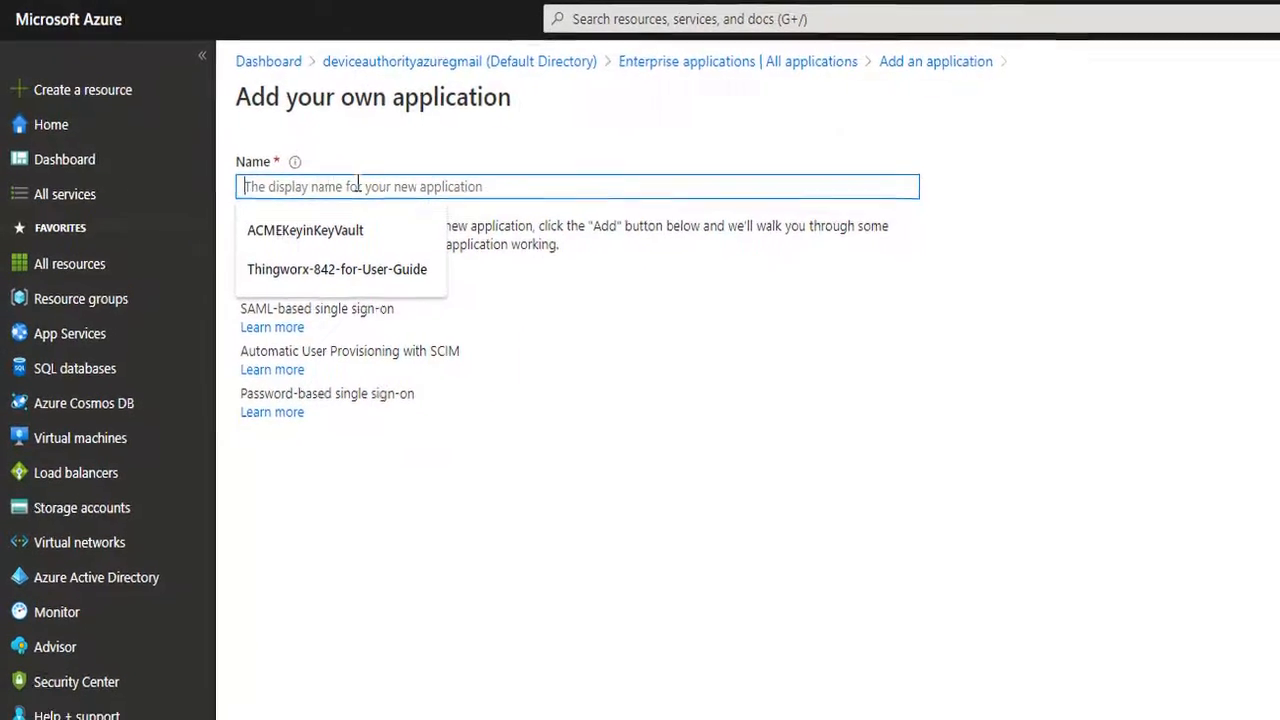
type("KS-SSO-TENANT.deviceauthority.com")
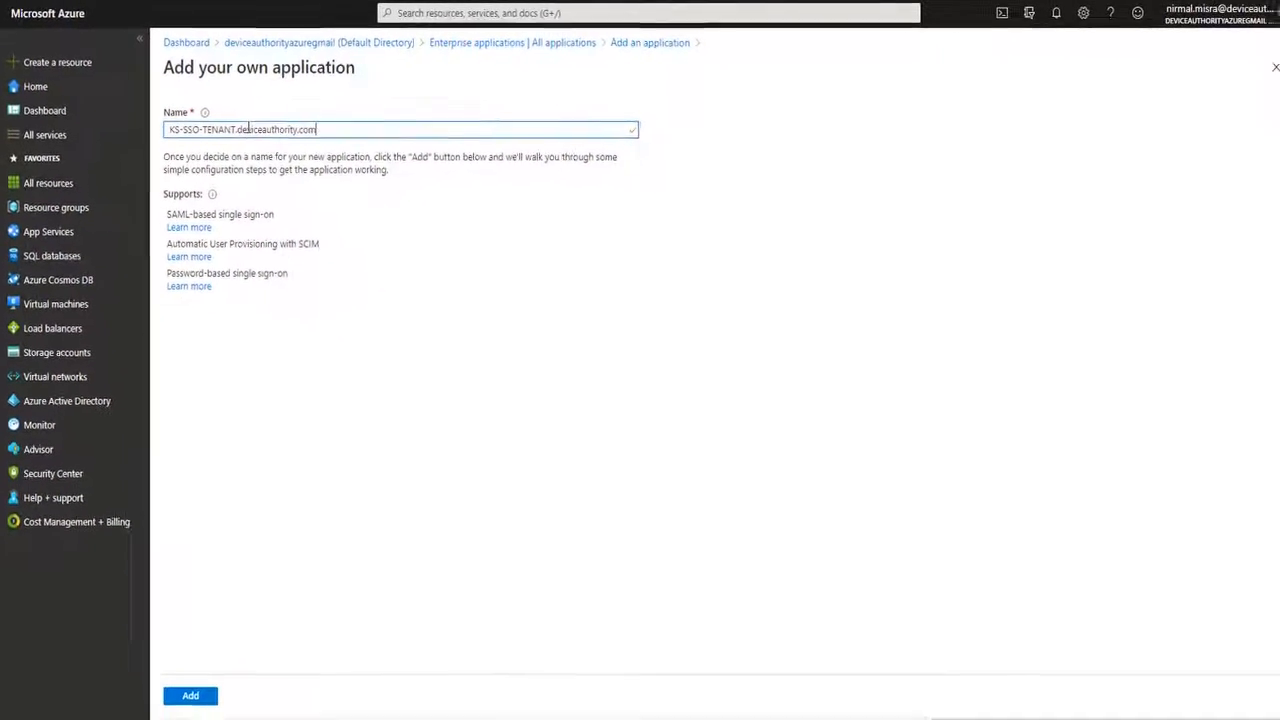
left_click(203, 688)
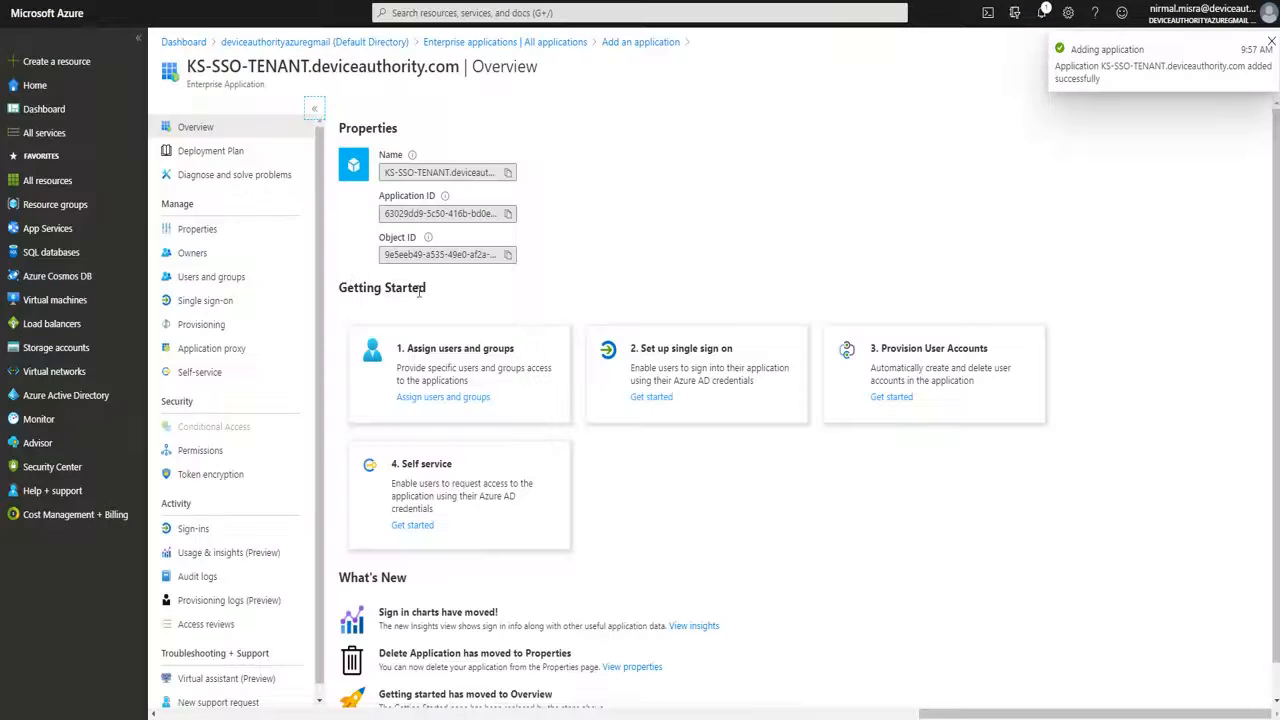
Search for the admin user by name and assign them to KS-SSO-TENANT.deviceauthority.com.
left_click(522, 399)
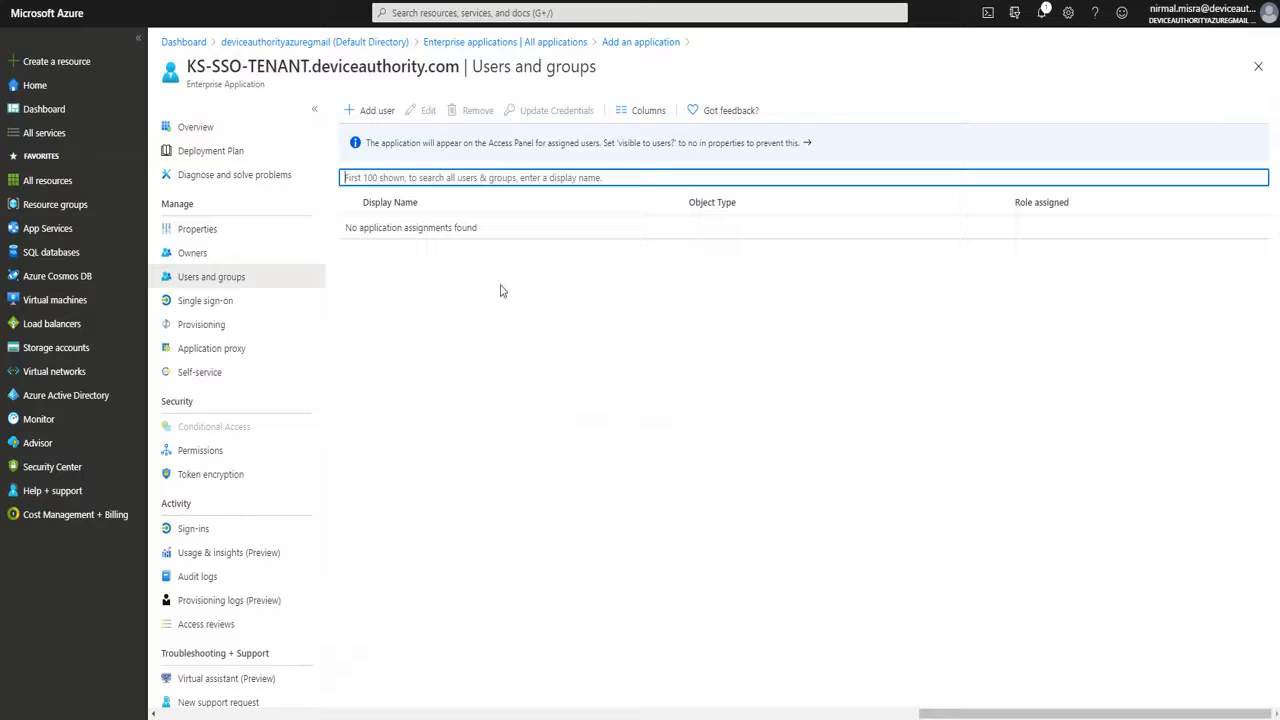
left_click(376, 112)
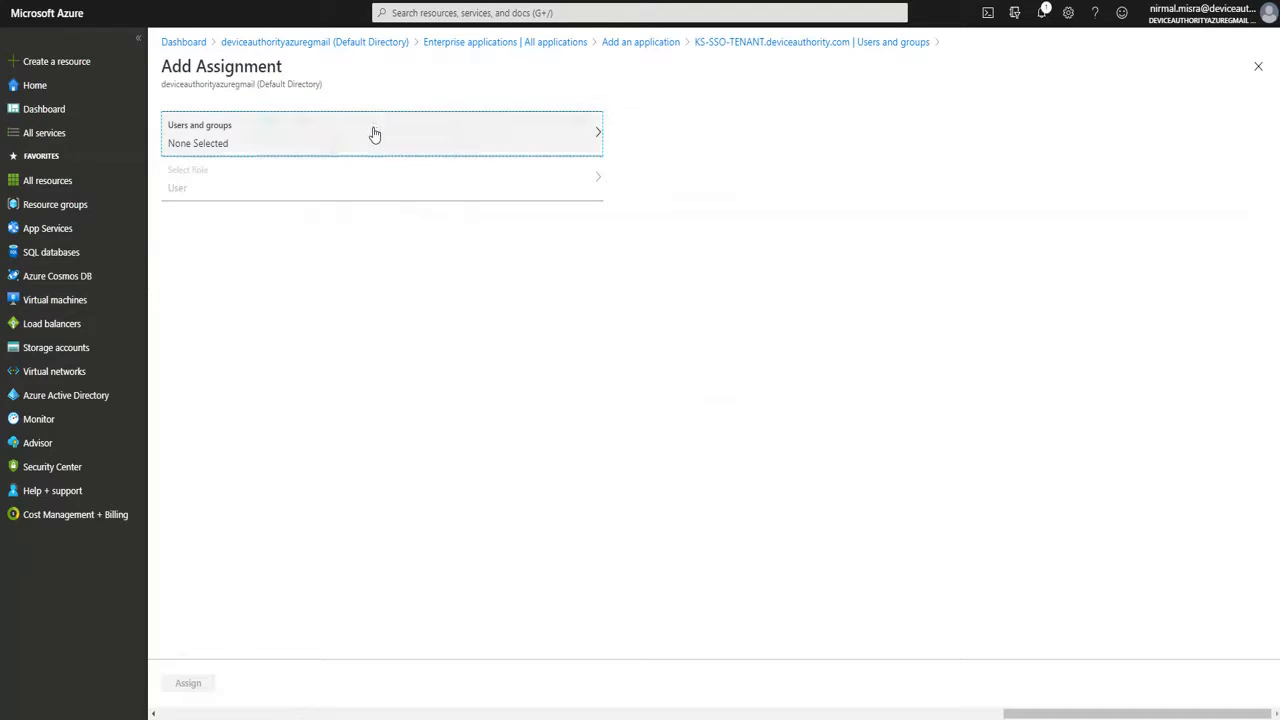
left_click(372, 133)
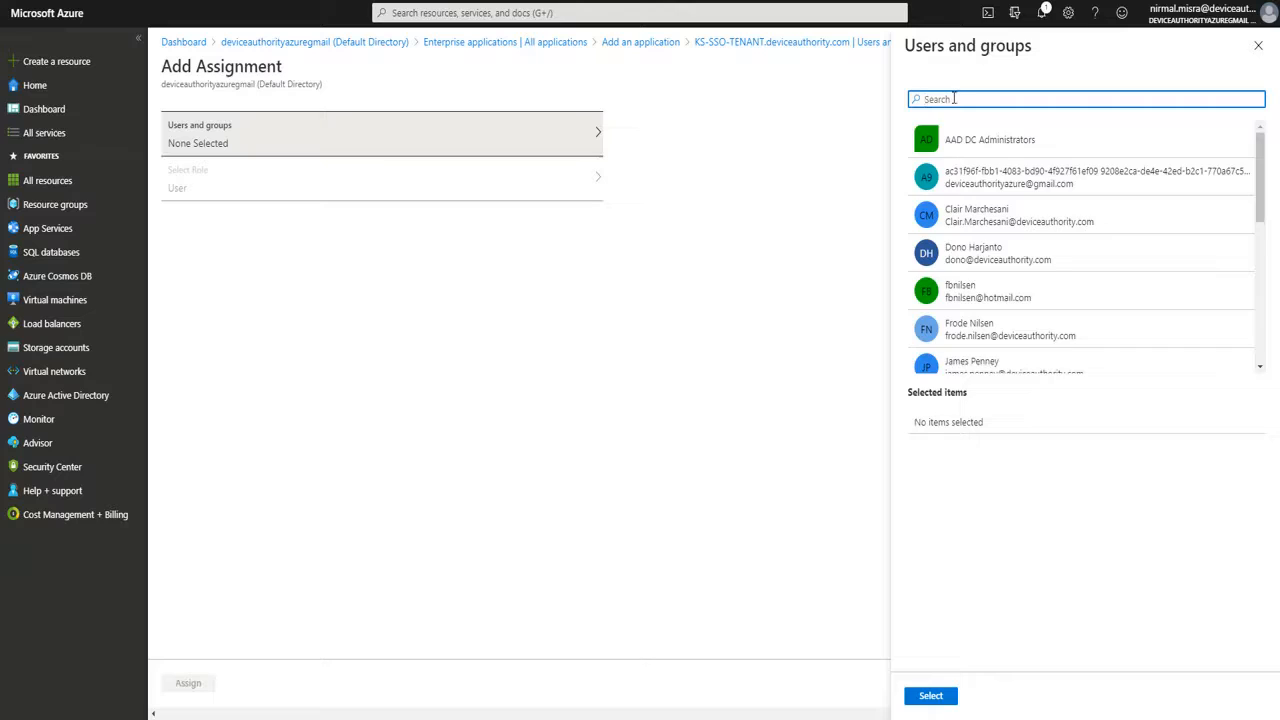
type("nirma")
left_click(971, 143)
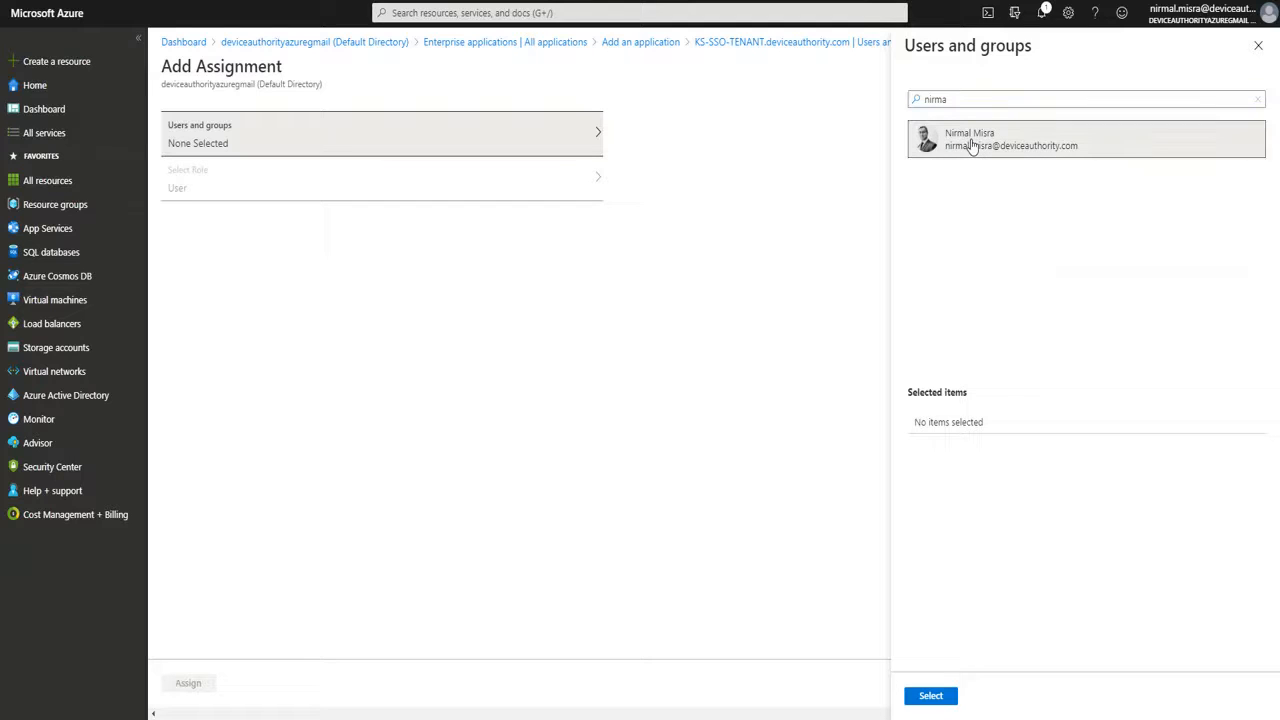
left_click(971, 145)
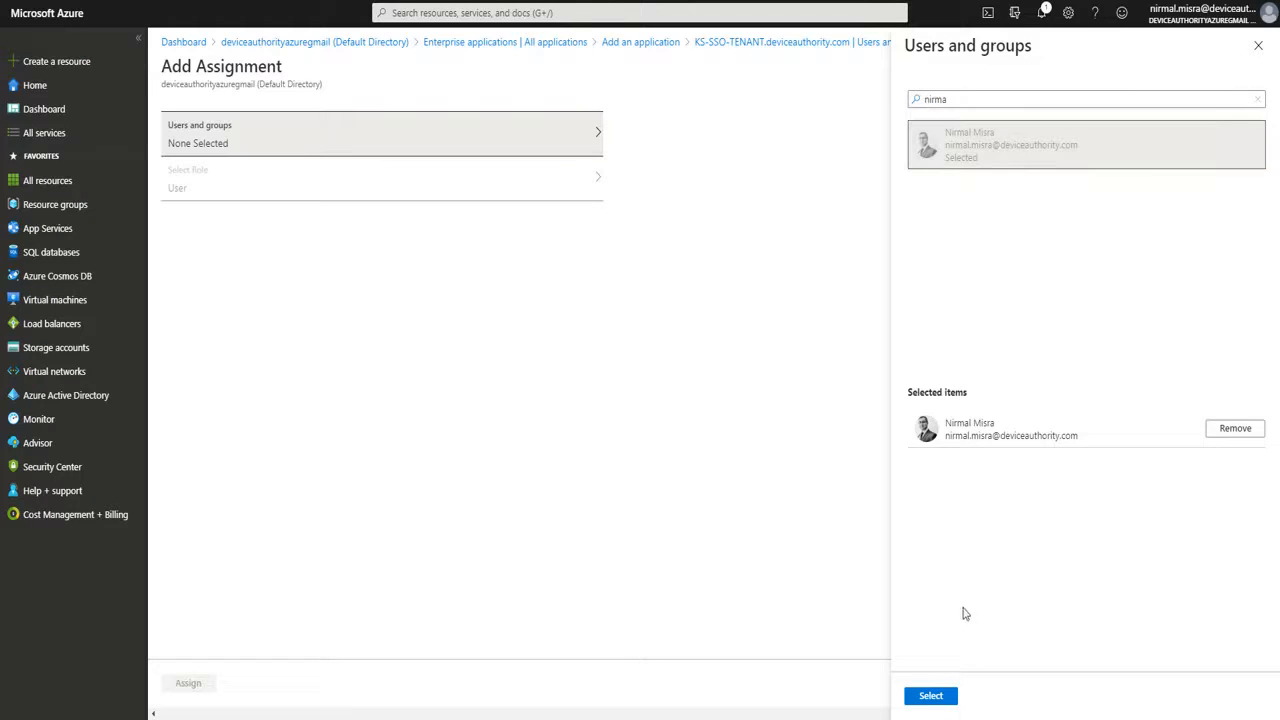
left_click(929, 700)
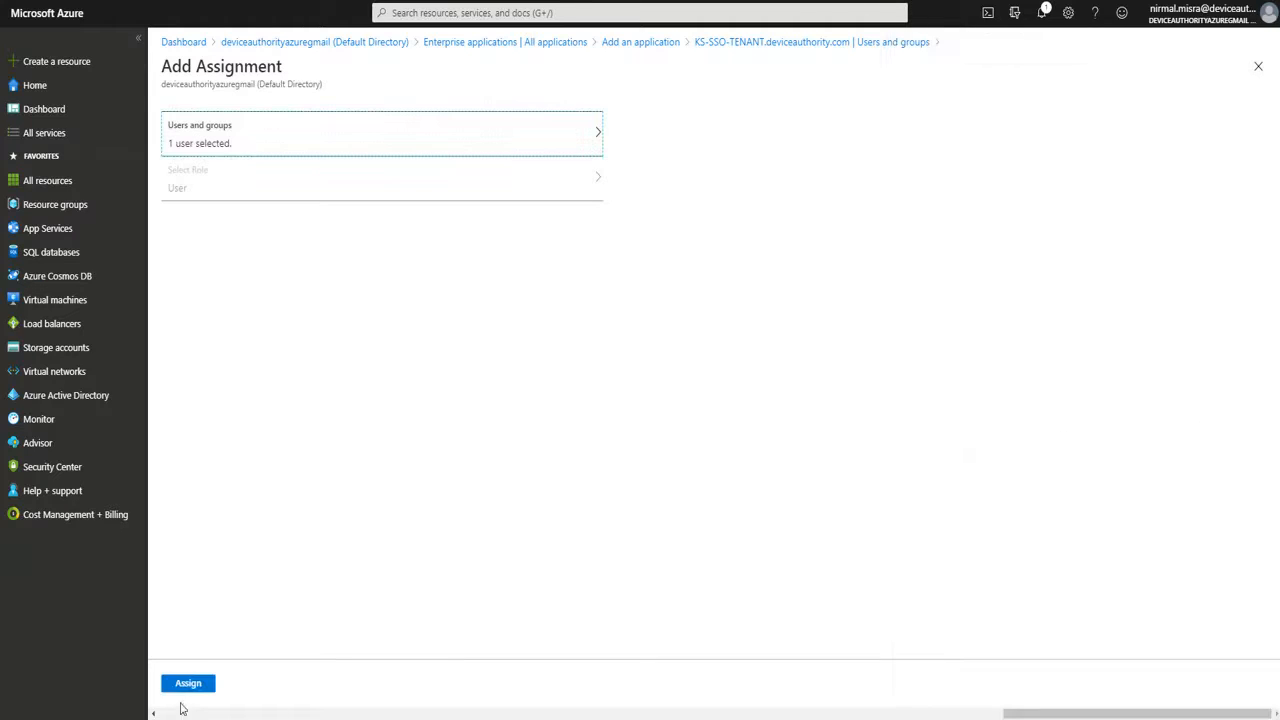
left_click(187, 686)
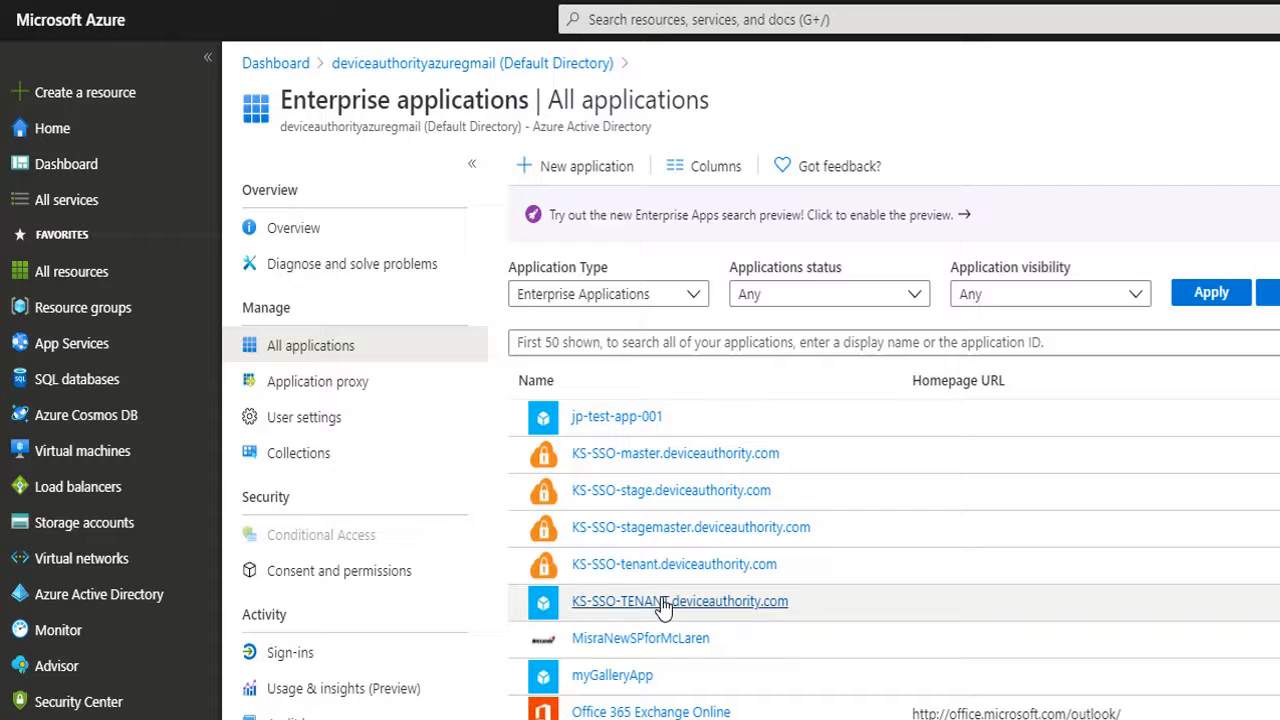
Make SAML the single sign-on method for KS-SSO-TENANT.deviceauthority.com and start a metadata file upload.
left_click(664, 603)
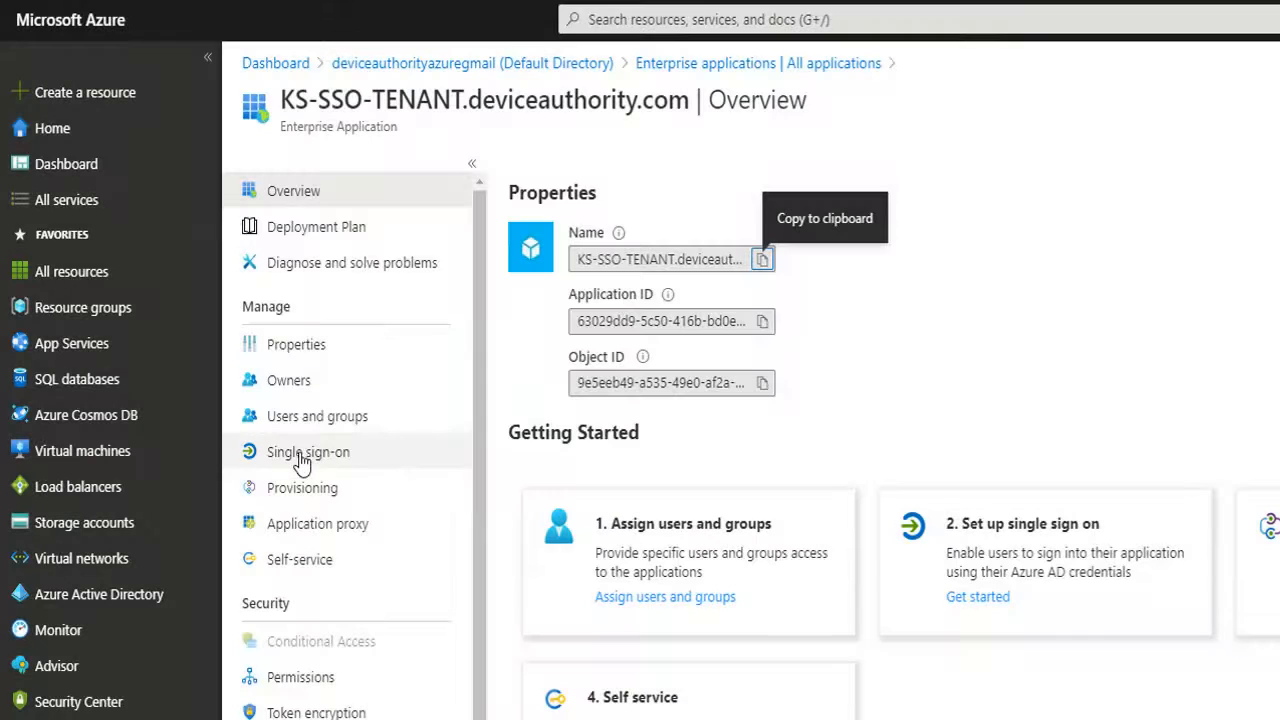
left_click(300, 460)
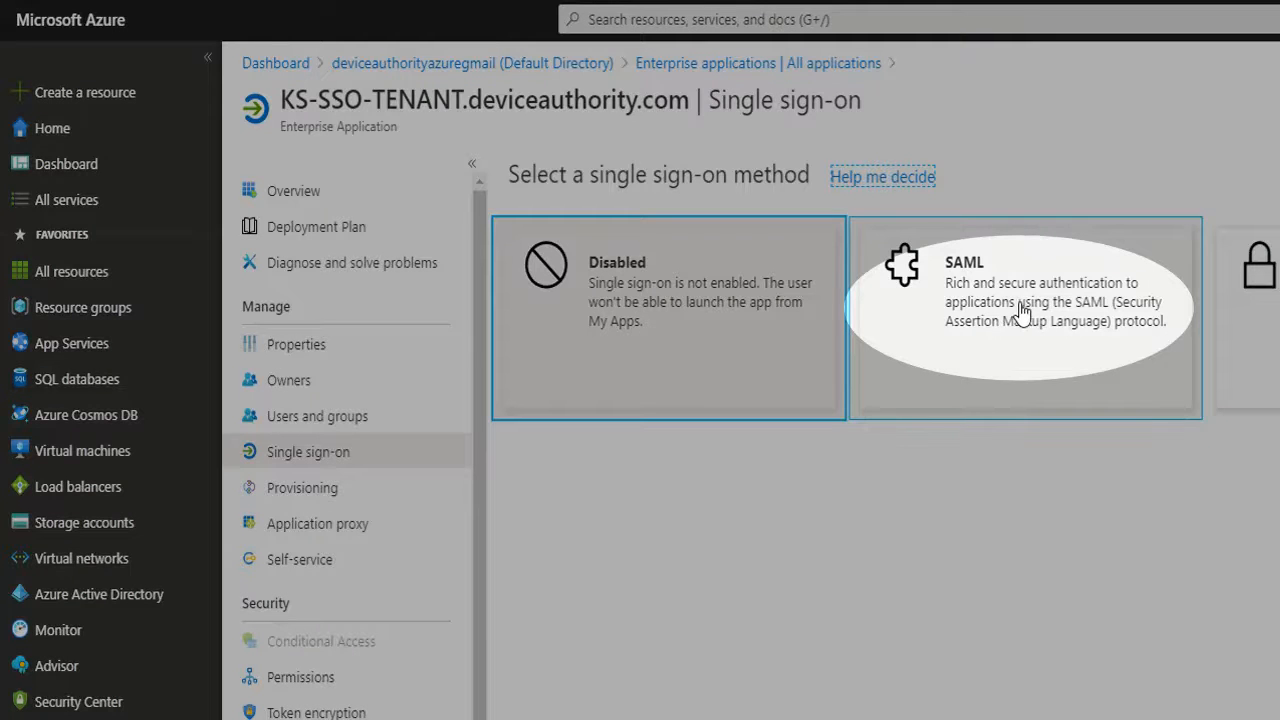
left_click(1022, 313)
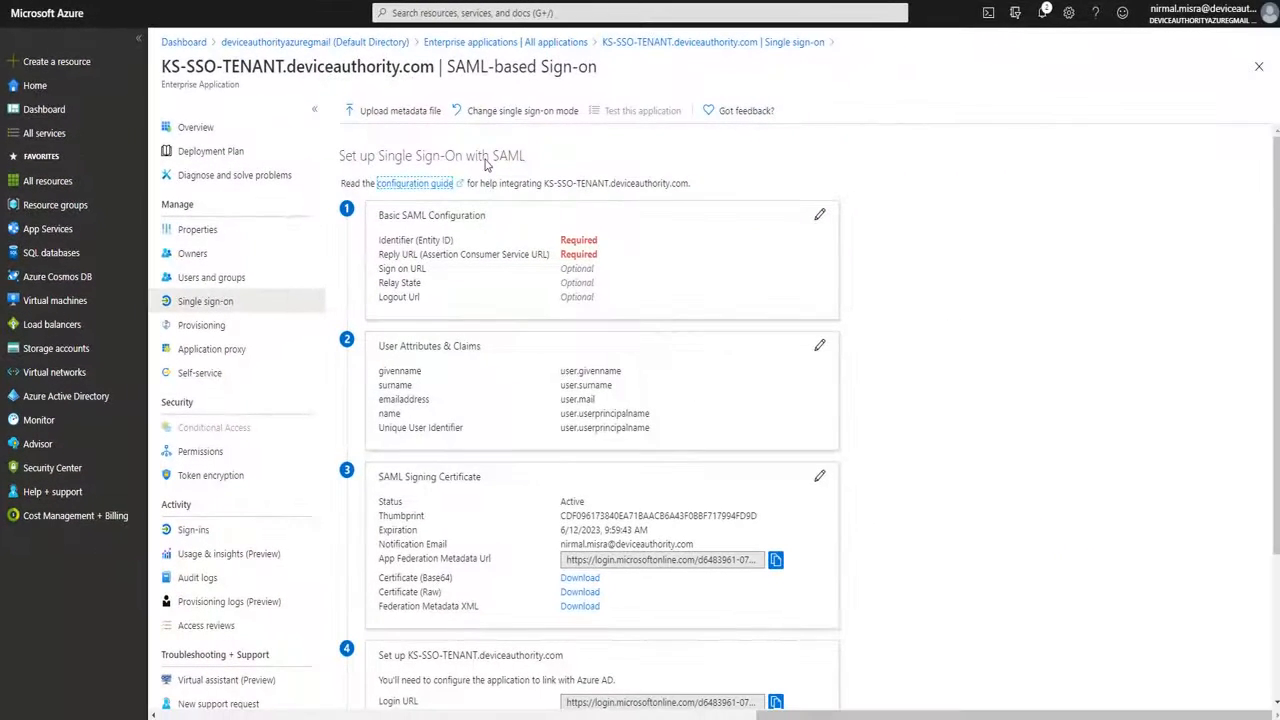
left_click(368, 112)
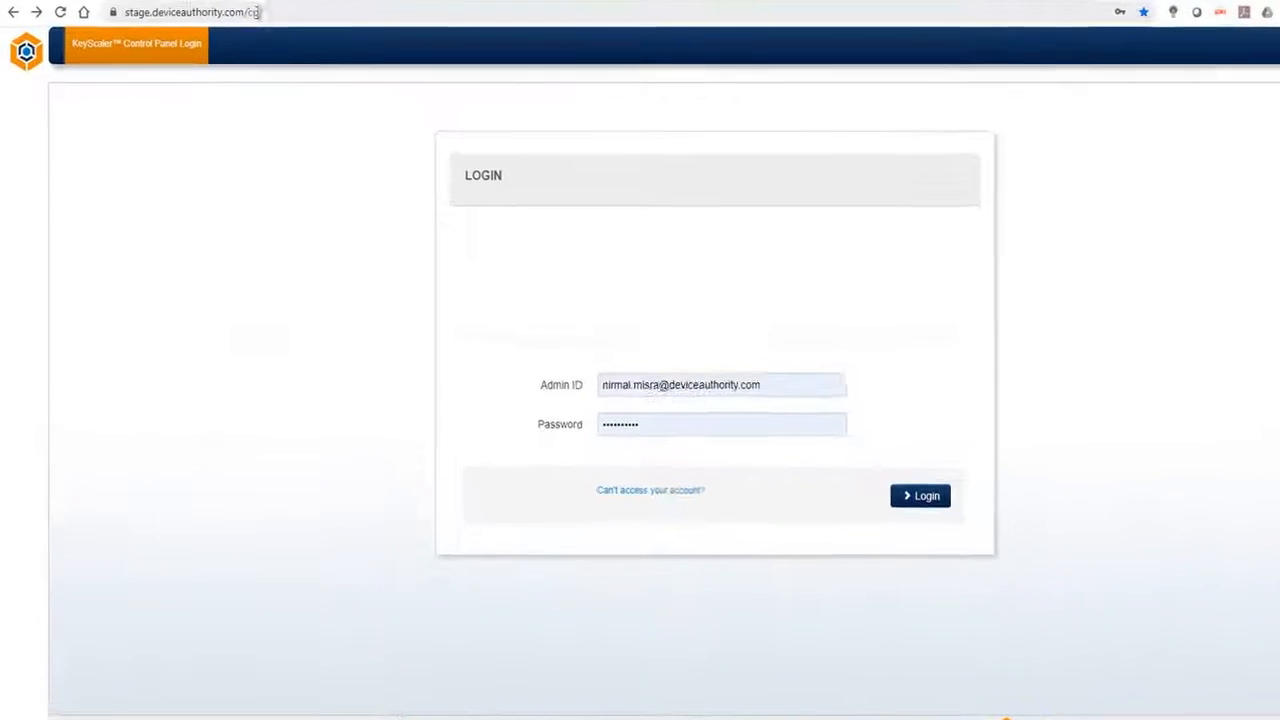
Load stage.deviceauthority.com/cp/metadata and select its full SAML metadata XML for Notepad++.
left_click(311, 14)
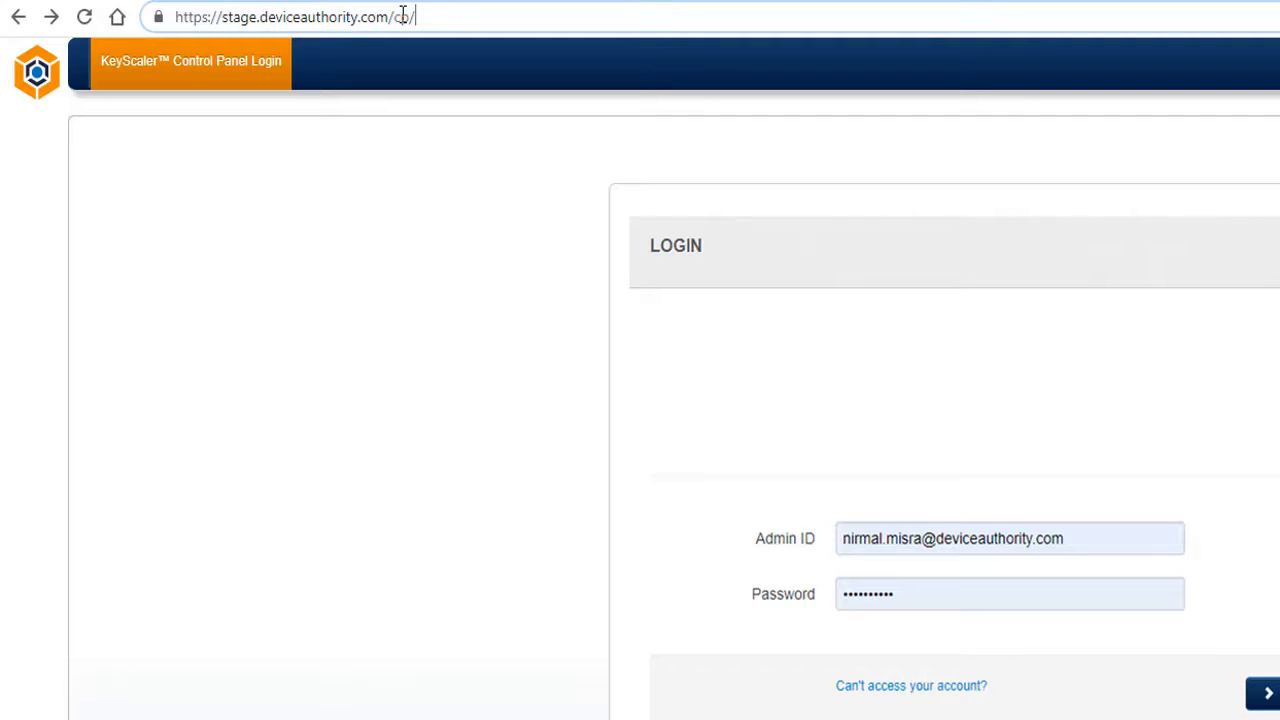
type("meta")
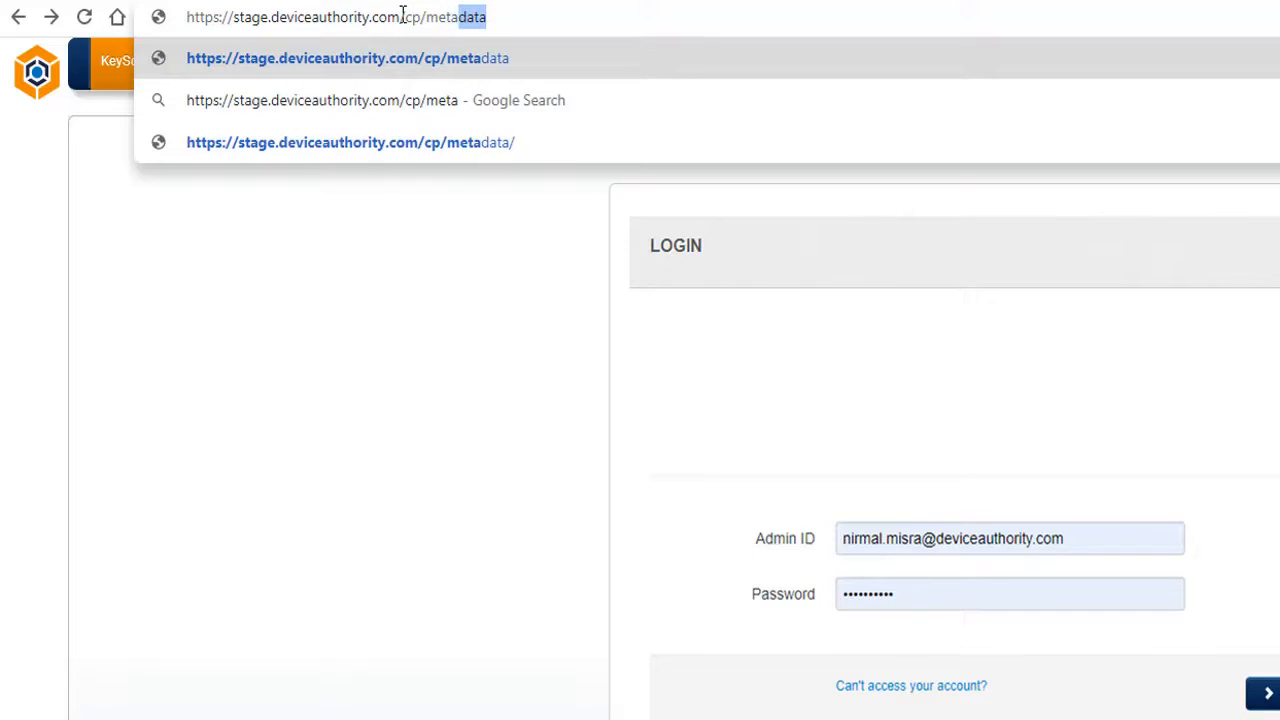
type("data")
key("Return")
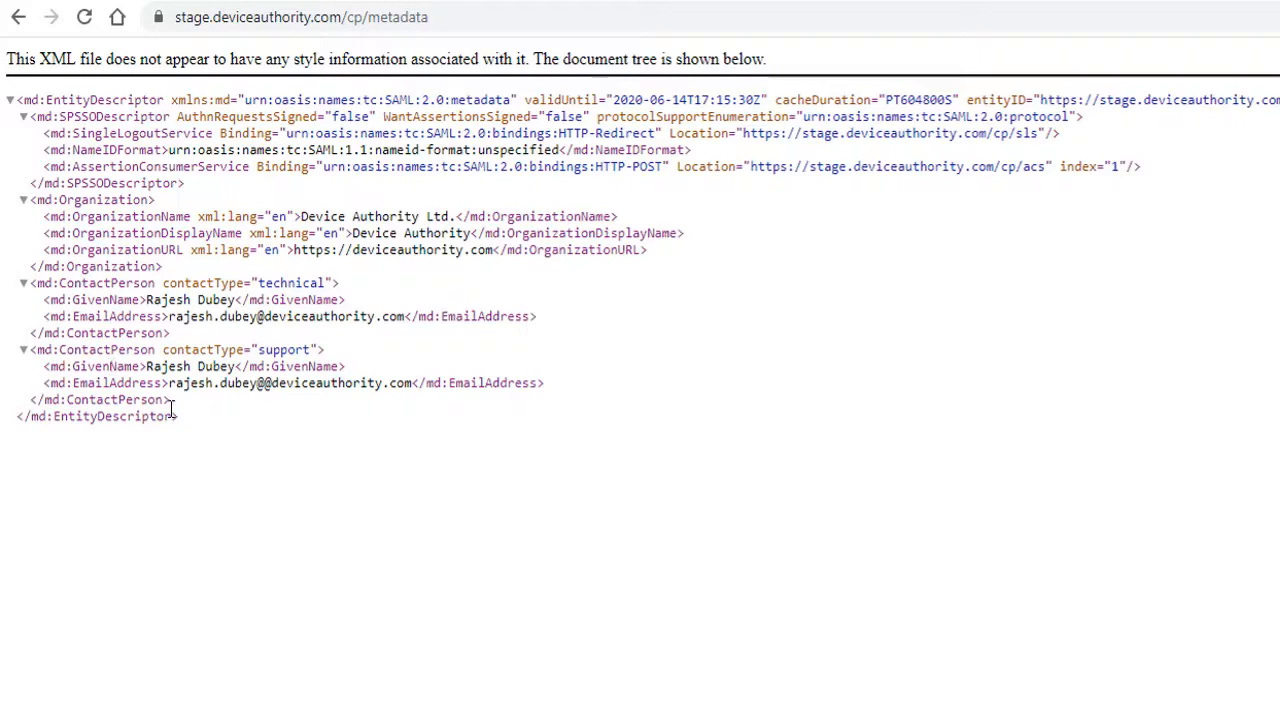
left_click_drag(172, 410, 27, 92)
key("alt+Tab")
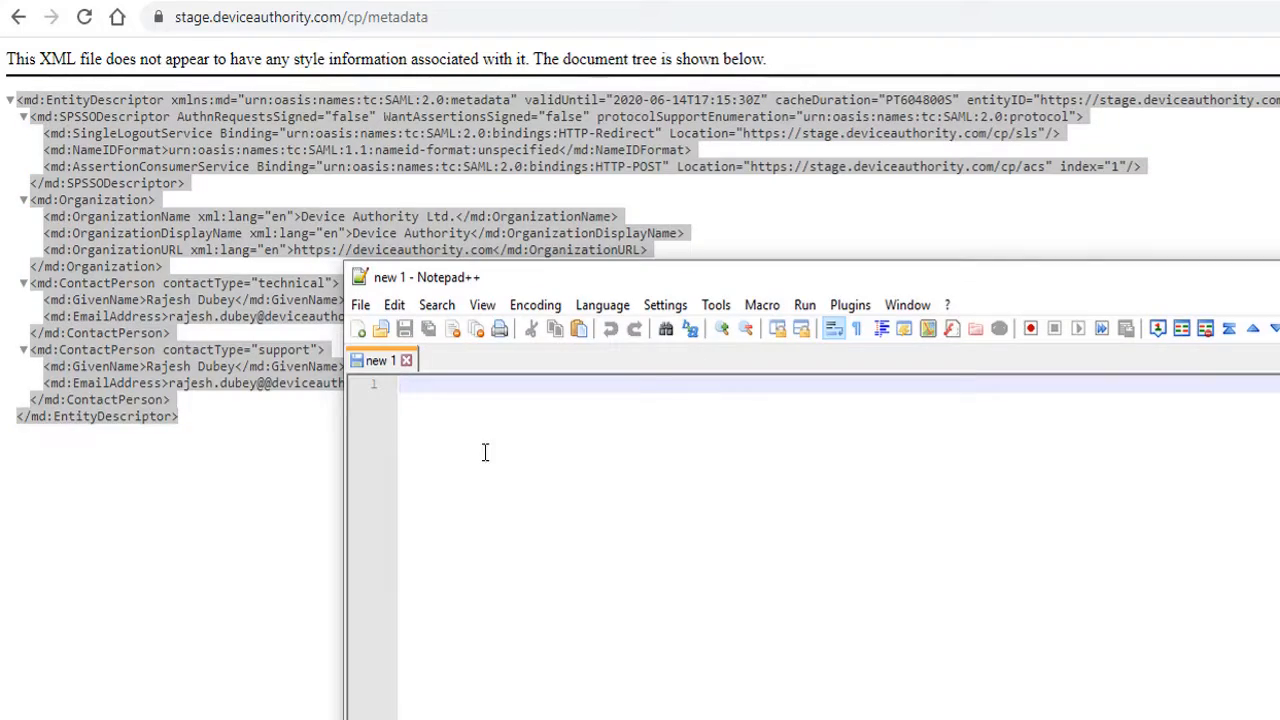
Paste the metadata XML into Notepad++ and save it as tenant.xml in the SSO folder.
key("ctrl+v")
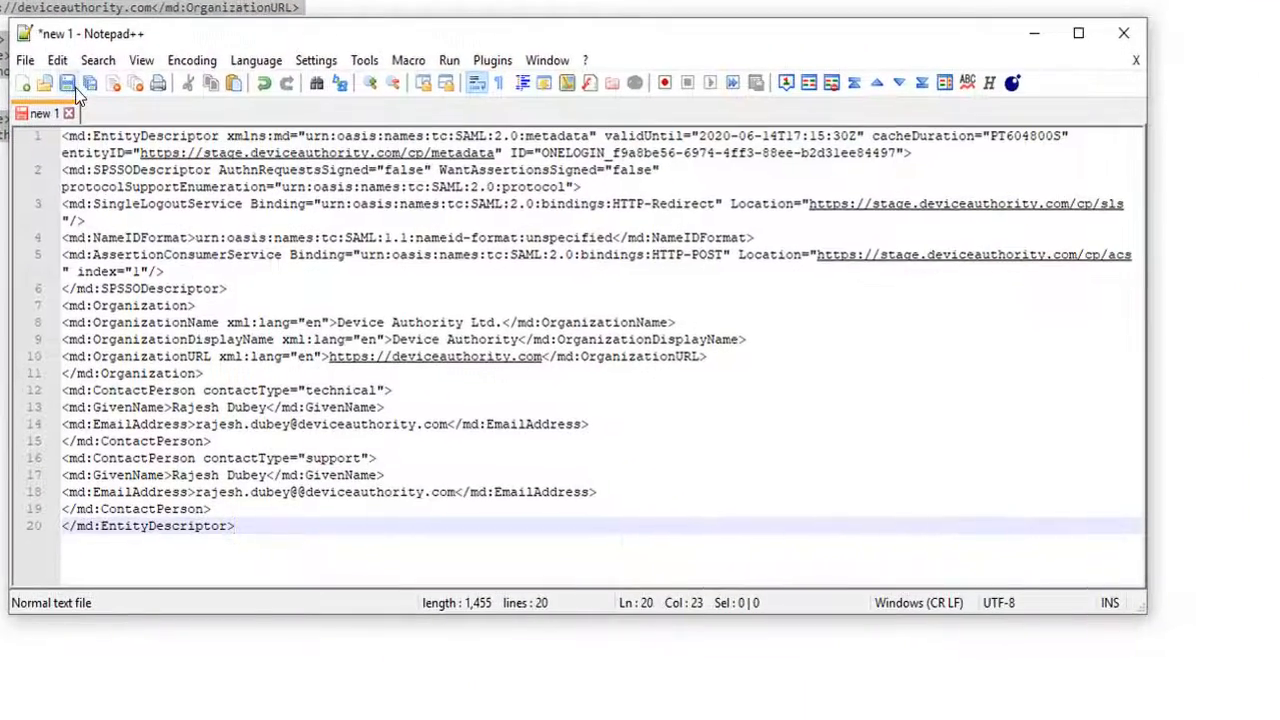
left_click(72, 85)
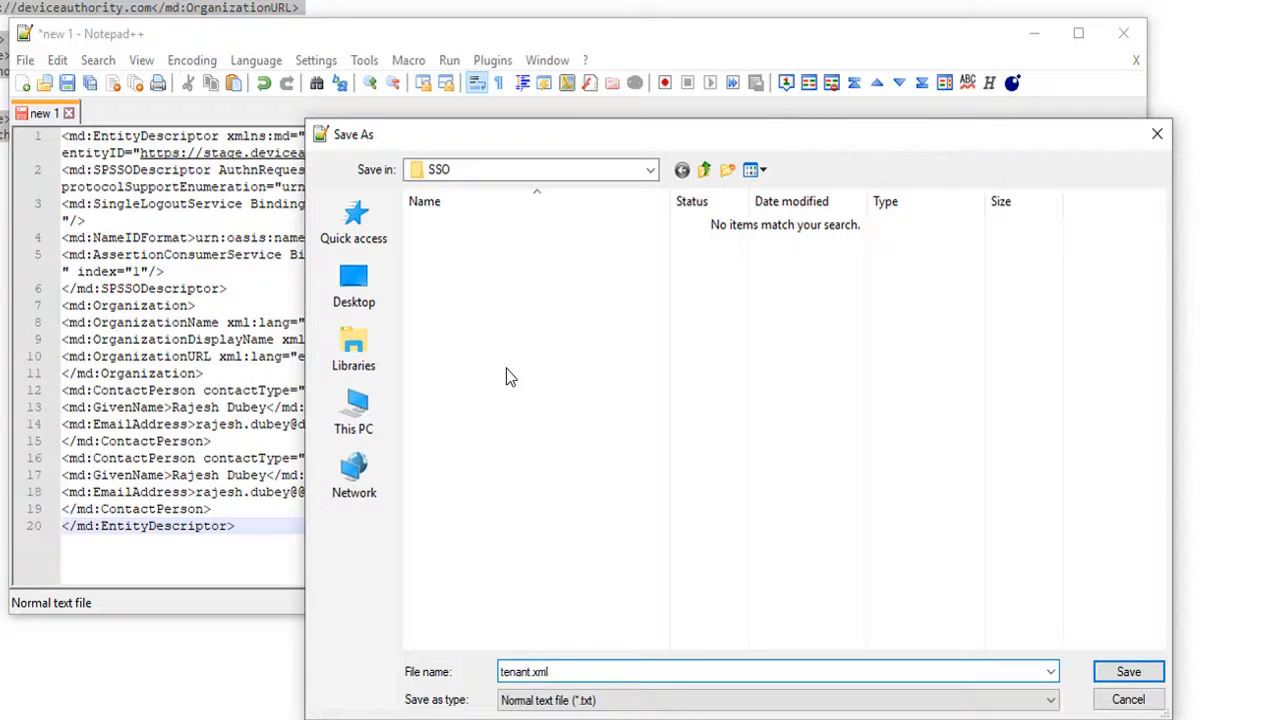
left_click(1122, 673)
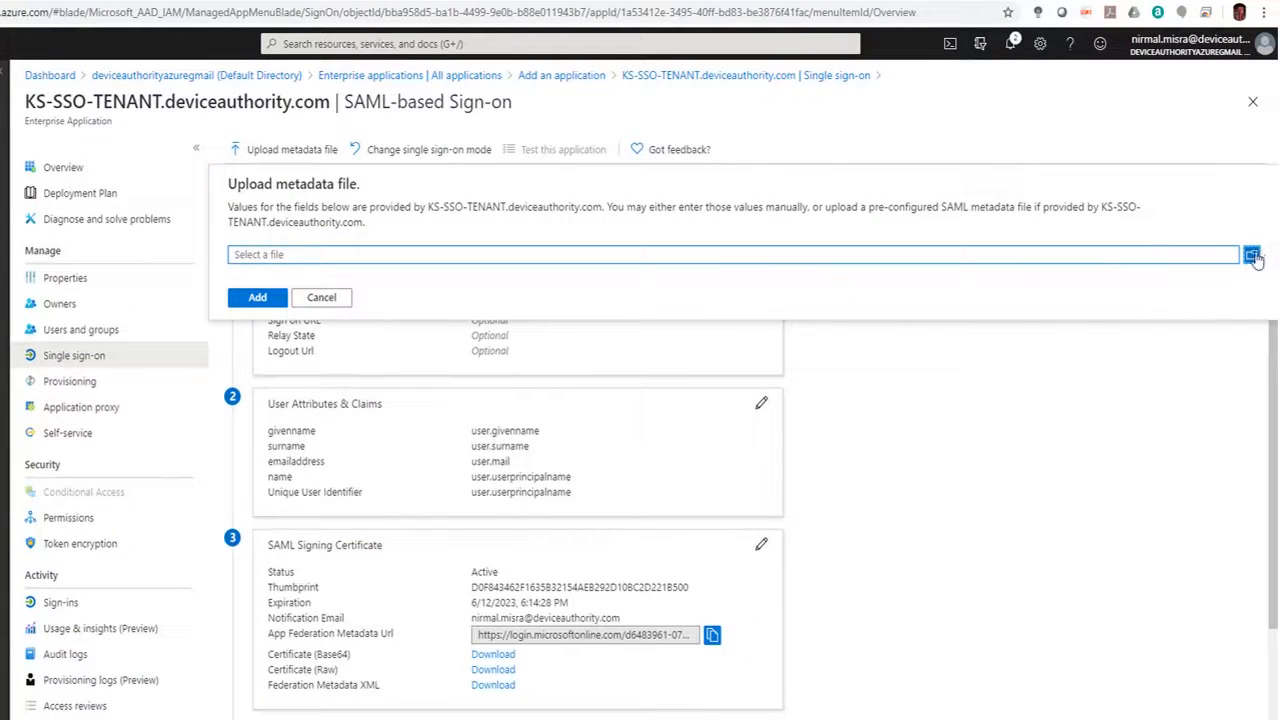
Upload tenant.xml as the application's SAML metadata file.
left_click(1253, 256)
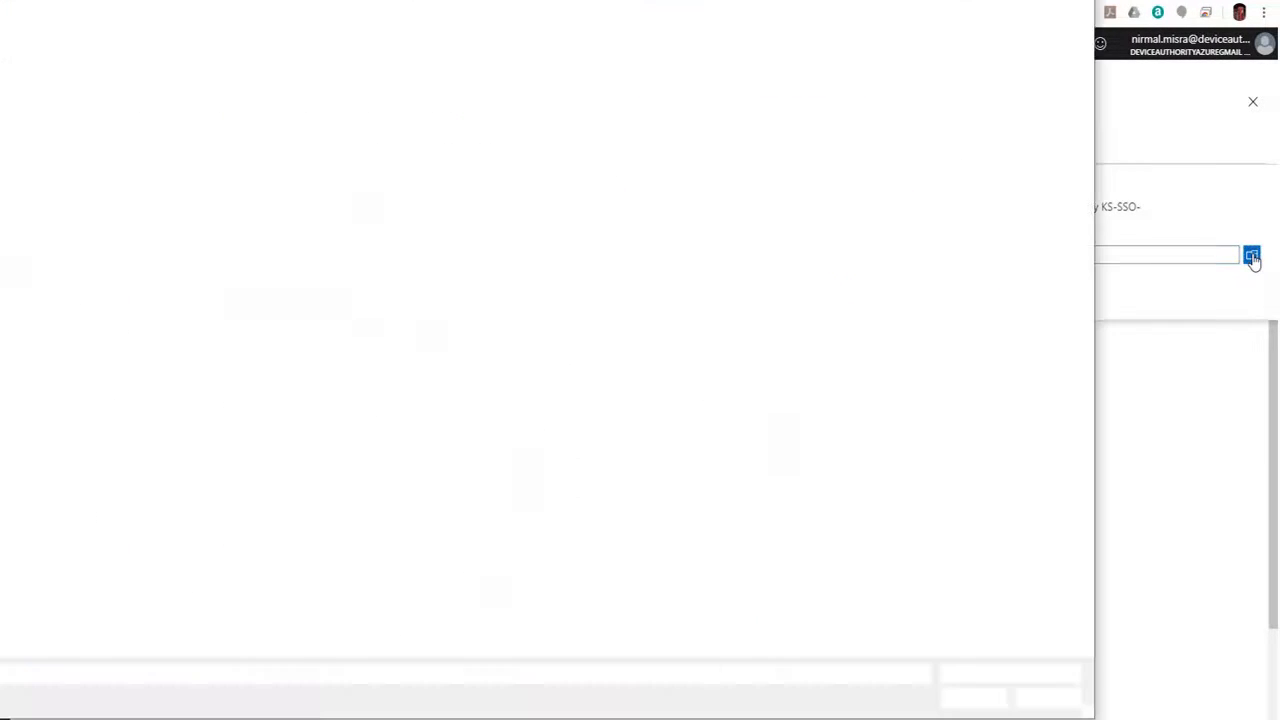
left_click(276, 84)
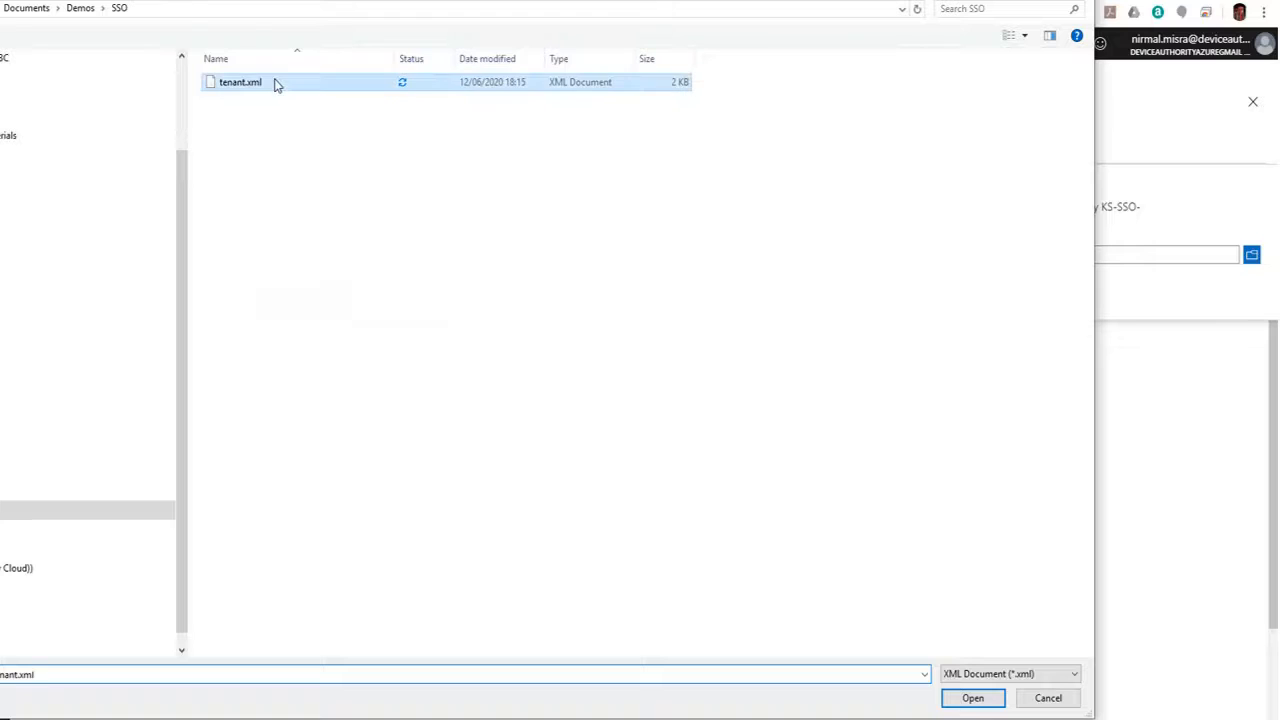
left_click(971, 697)
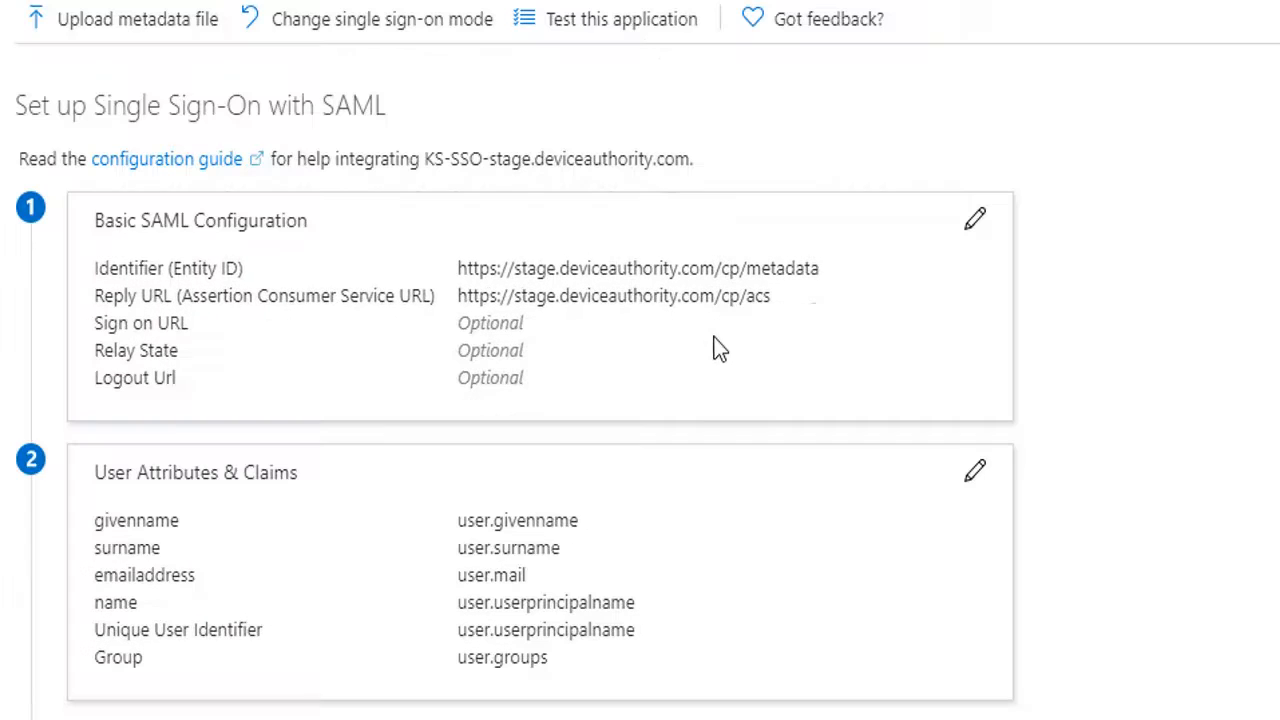
Copy the SAML signing certificate thumbprint and the Azure login and identifier URLs.
scroll(584, 508, "down", 4)
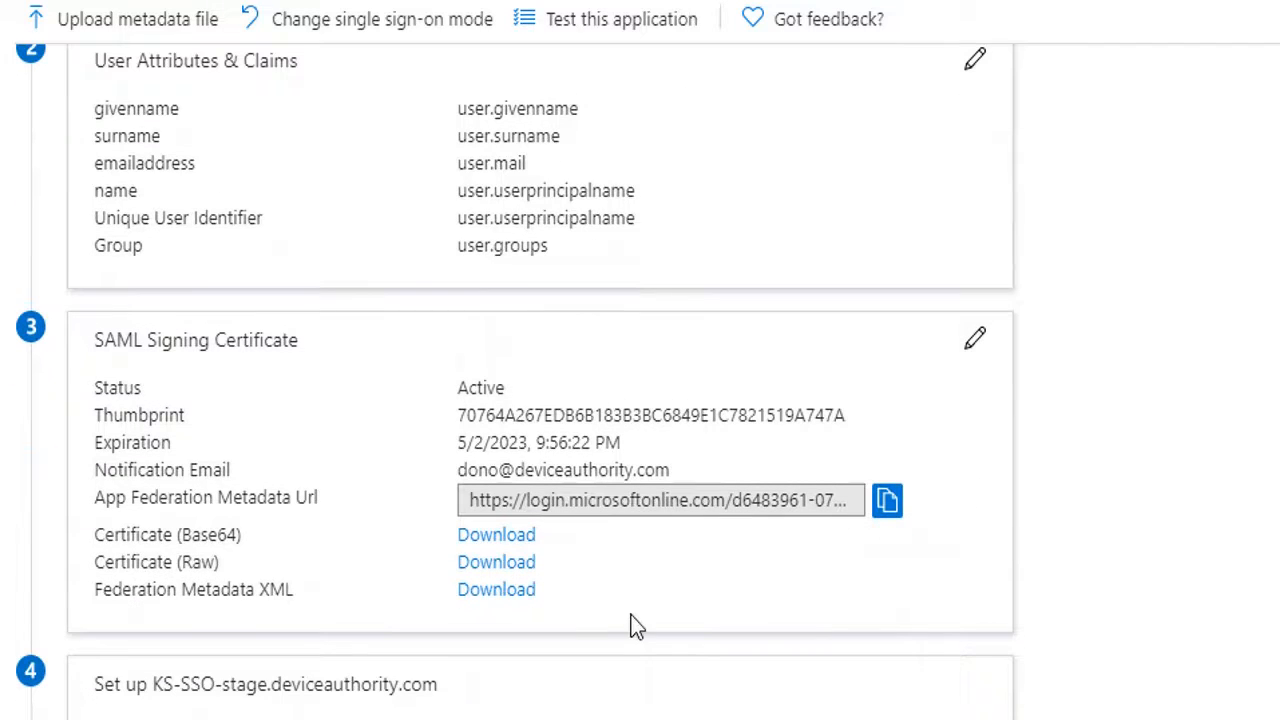
left_click_drag(460, 410, 870, 428)
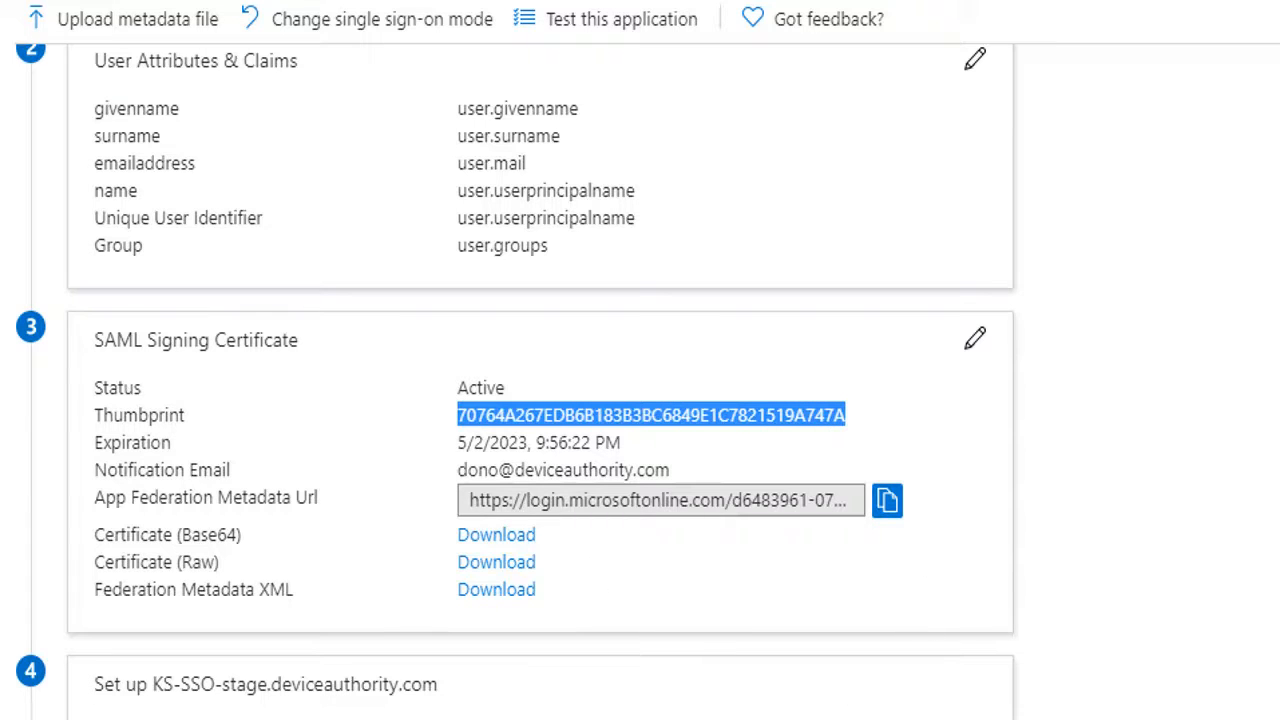
left_click_drag(92, 704, 970, 533)
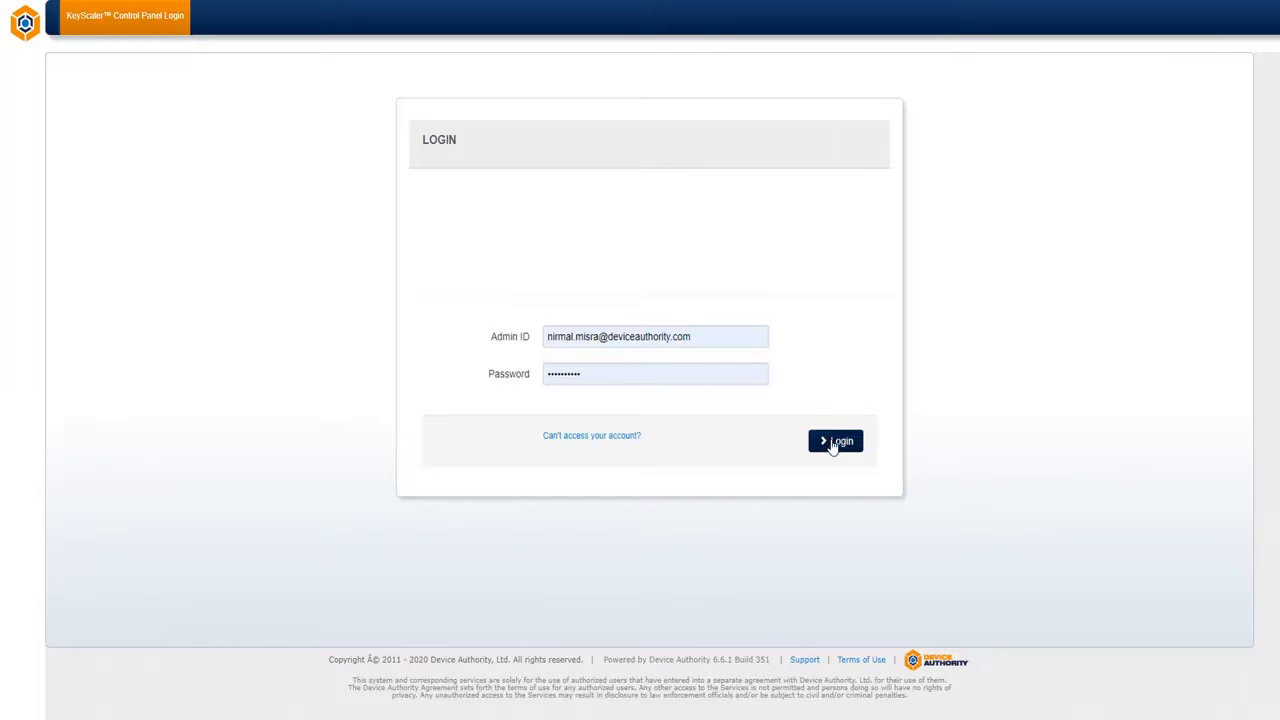
Log in to KeyScaler and open the Stage Tenant's Manage Administrators page.
left_click(835, 443)
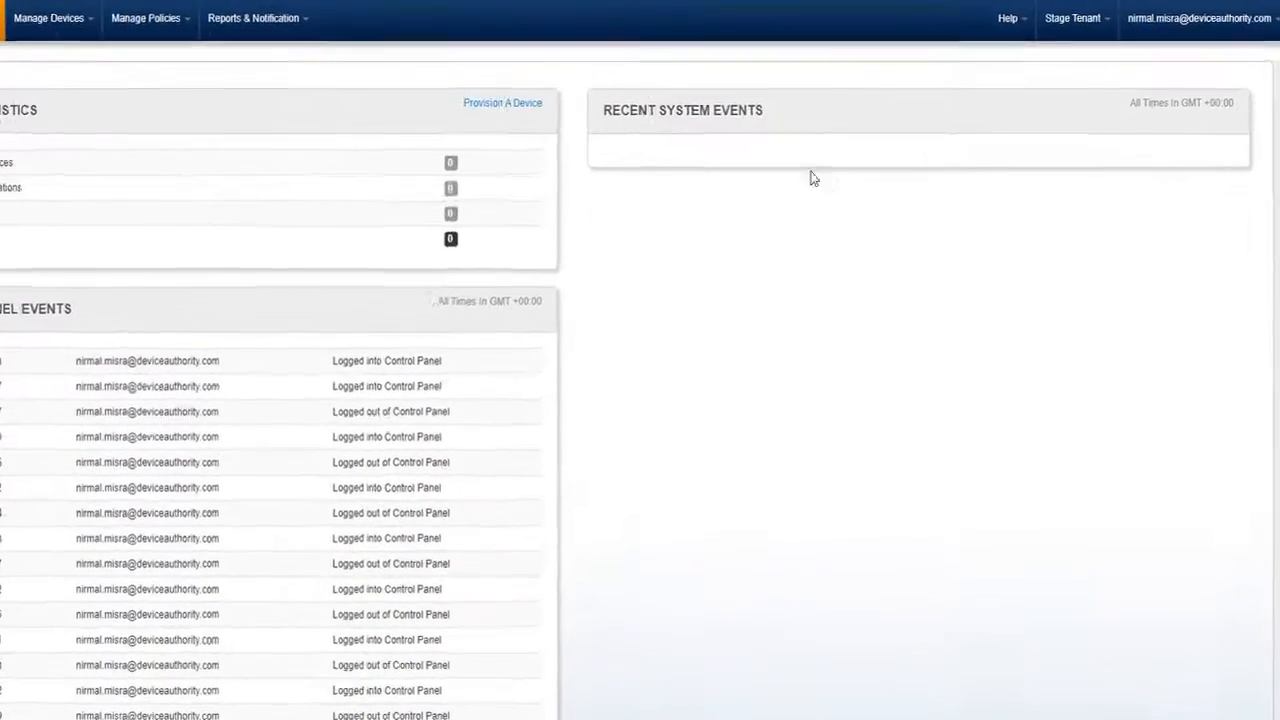
left_click(1076, 22)
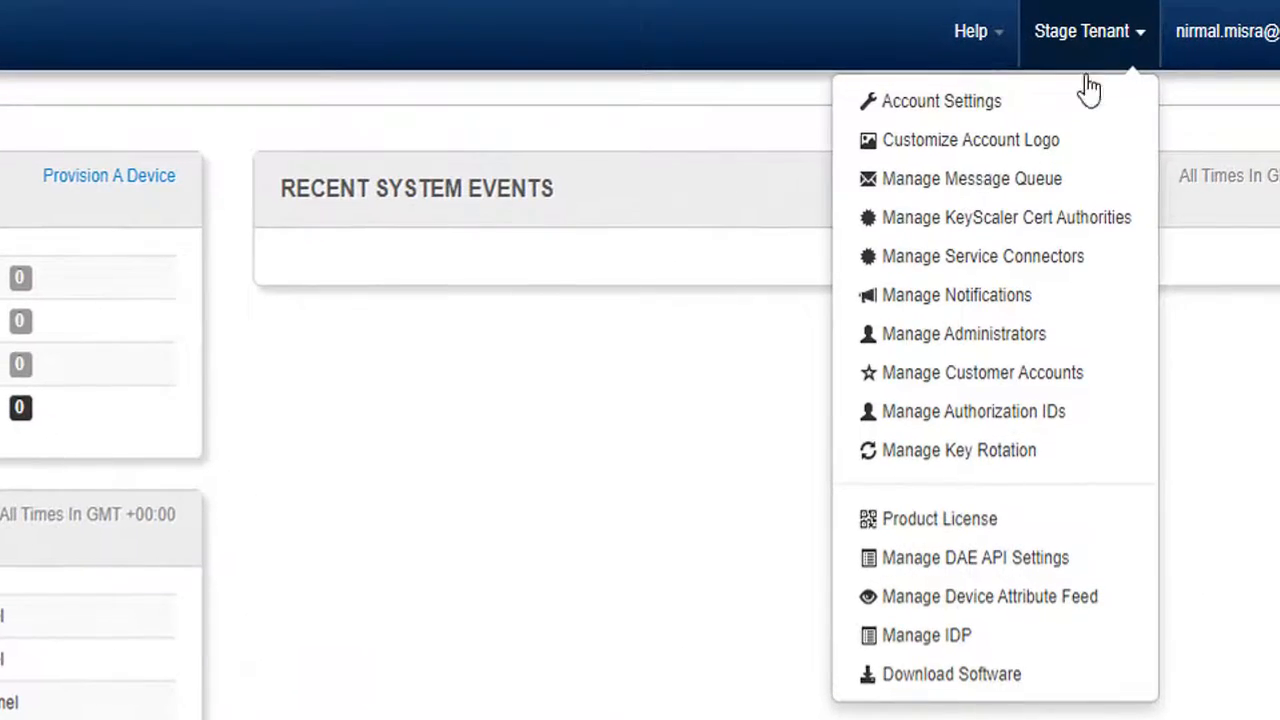
left_click(996, 345)
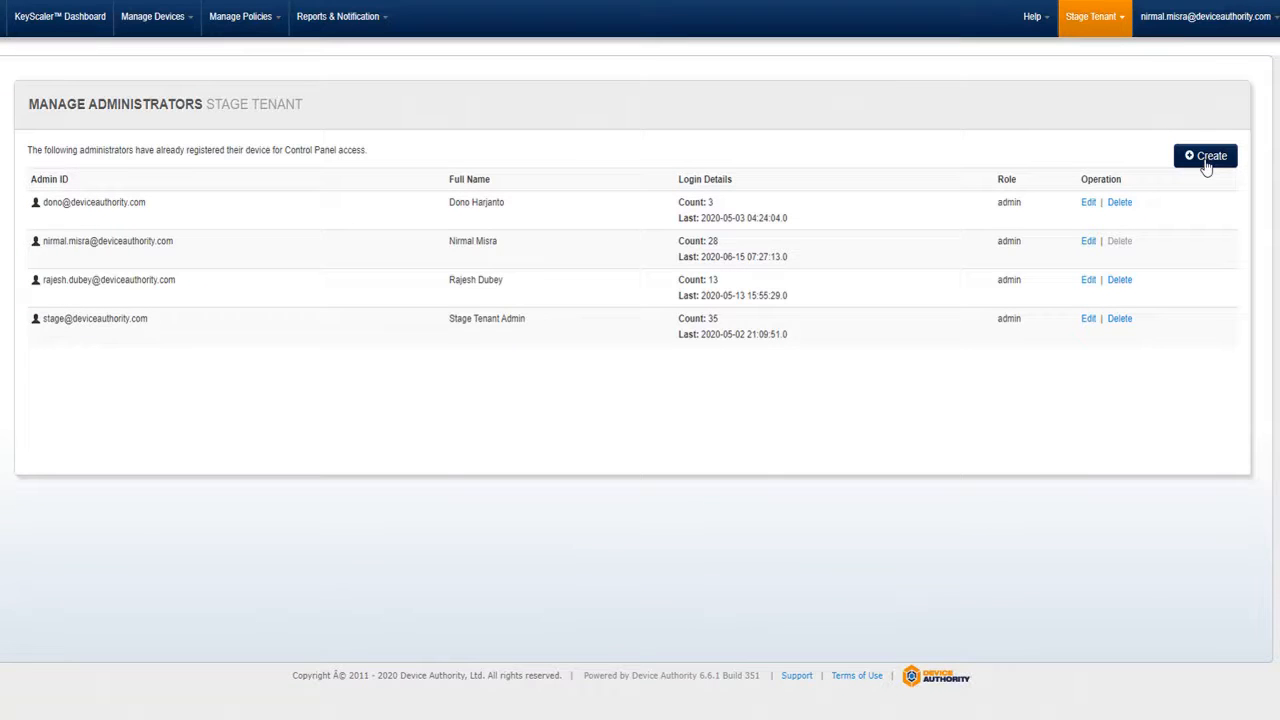
Create an admin with the new admin's e-mail as Admin ID, using Admin ID/Password authentication.
left_click(1206, 157)
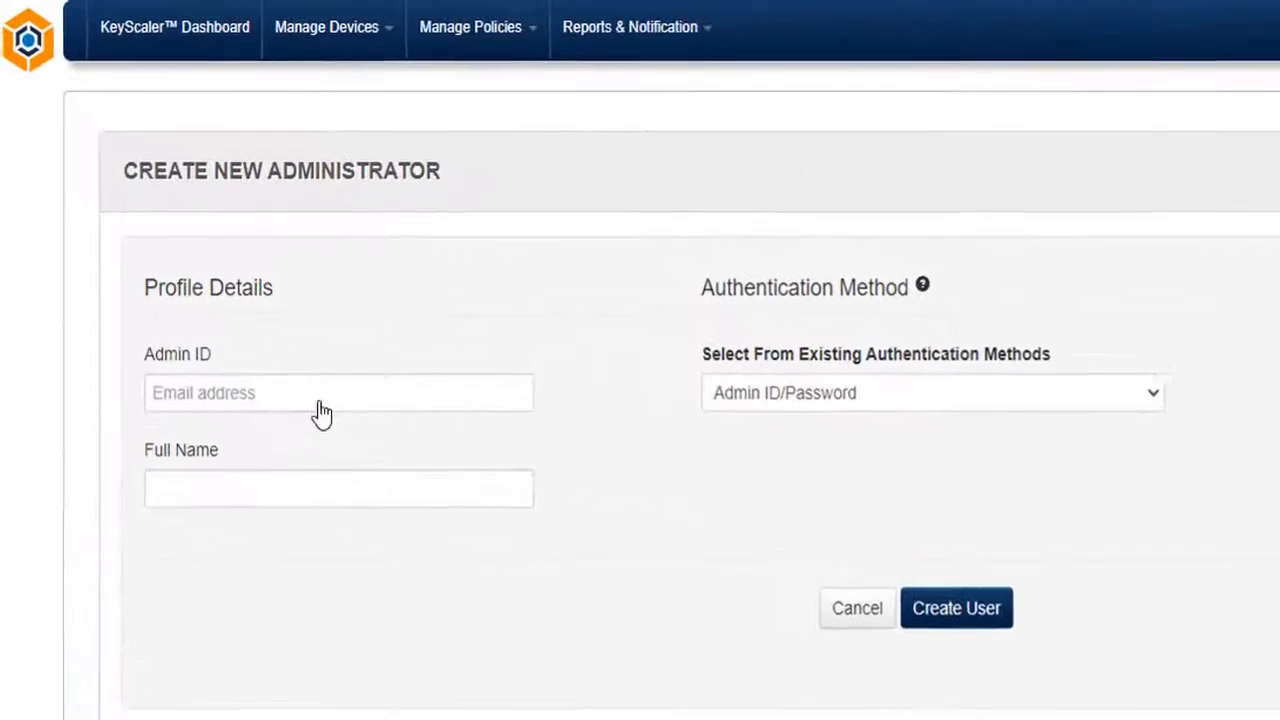
left_click(310, 393)
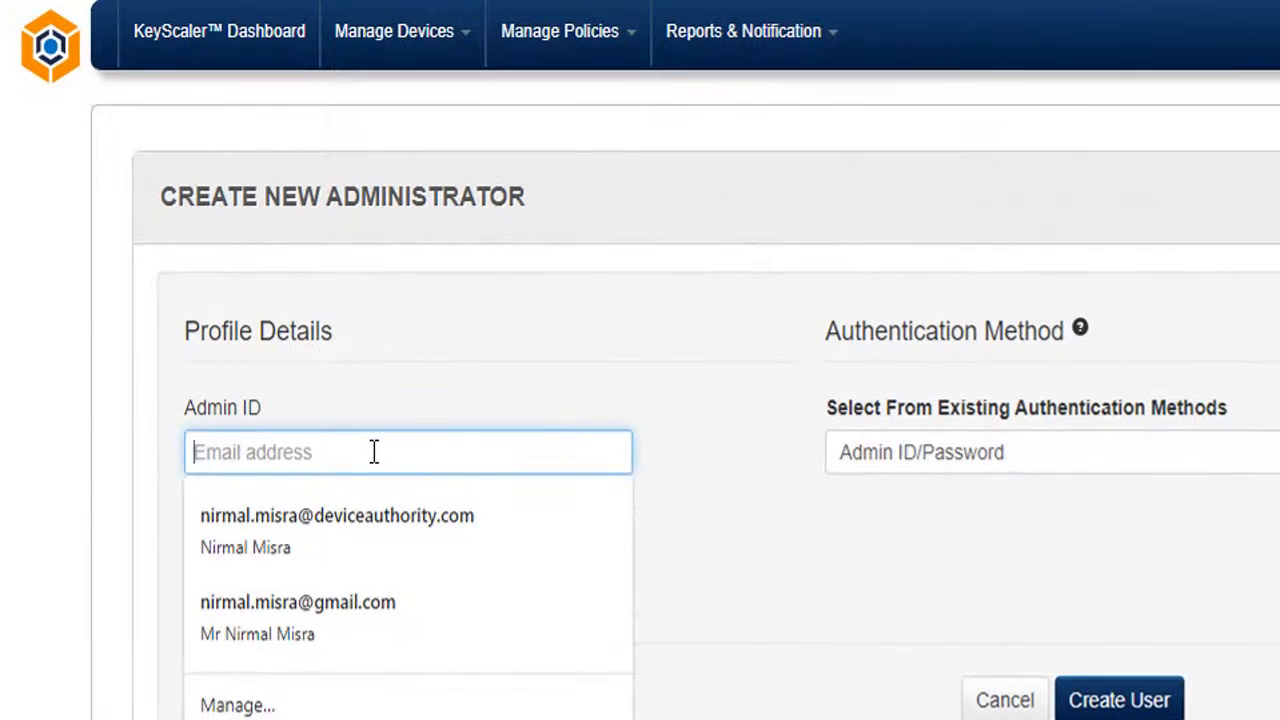
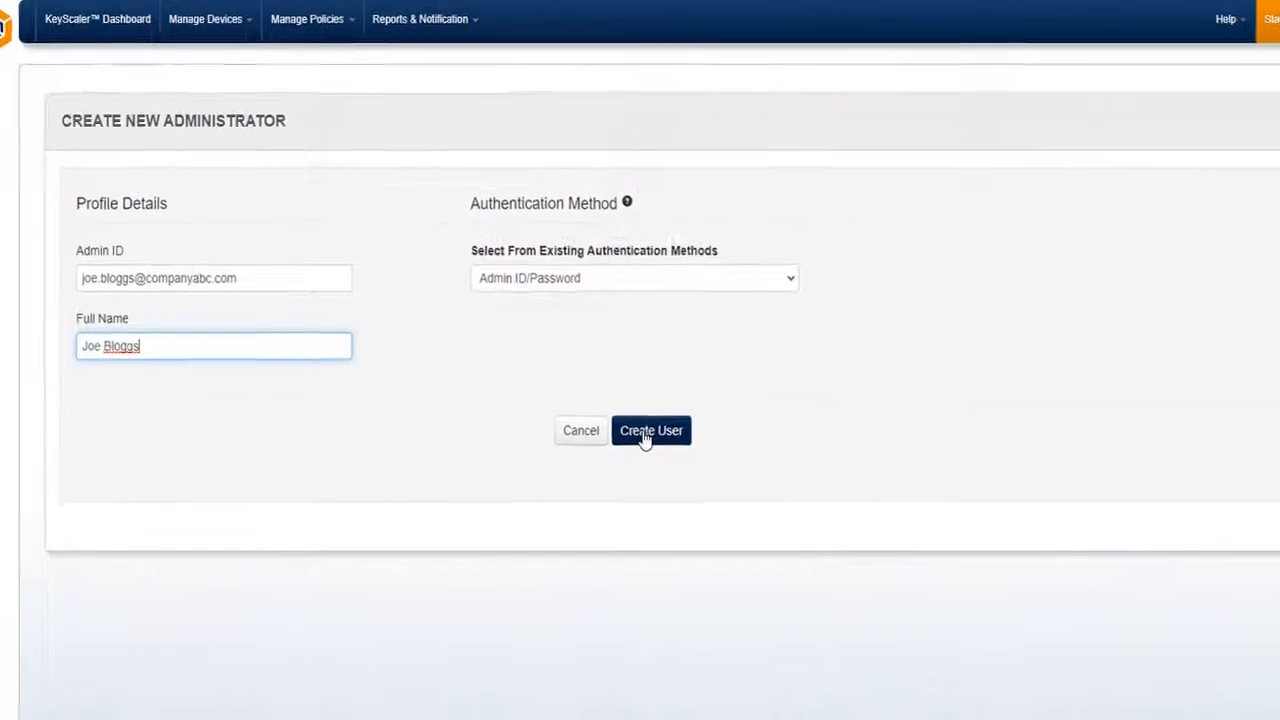
left_click(644, 435)
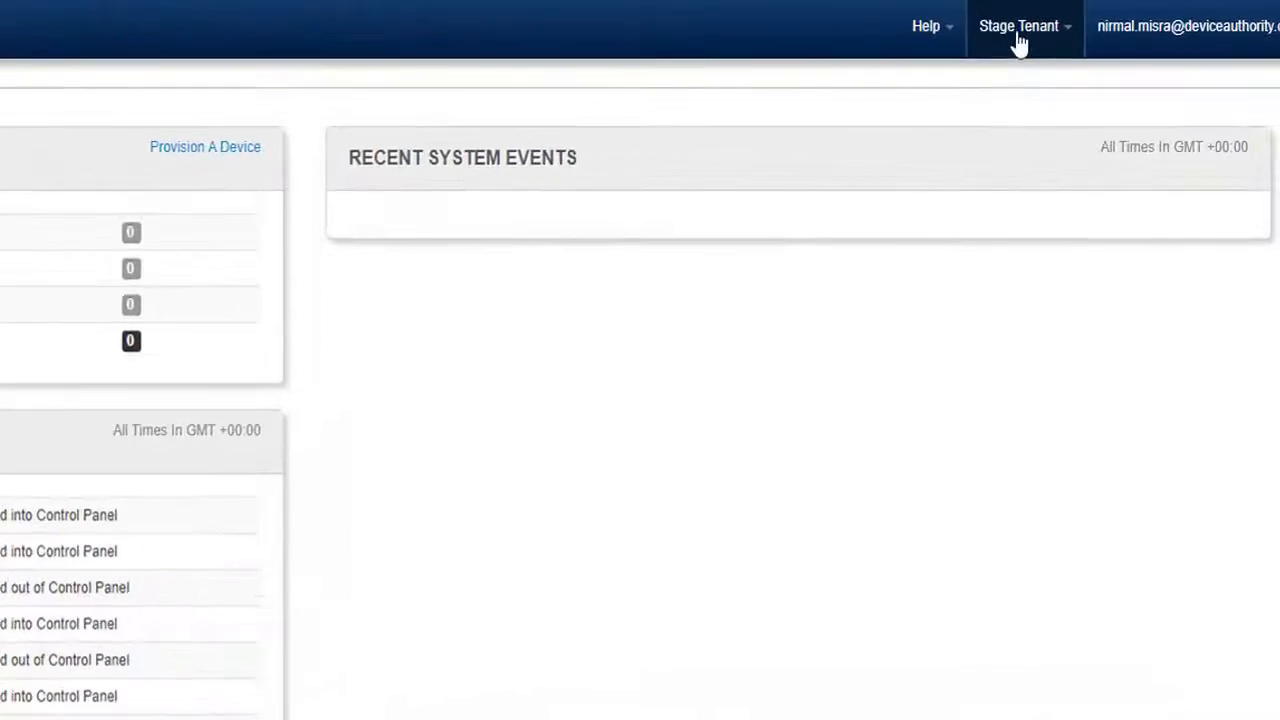
Check the IDP's SHA1 fingerprint, login, logout and issuer URLs, then save with Update.
left_click(1120, 24)
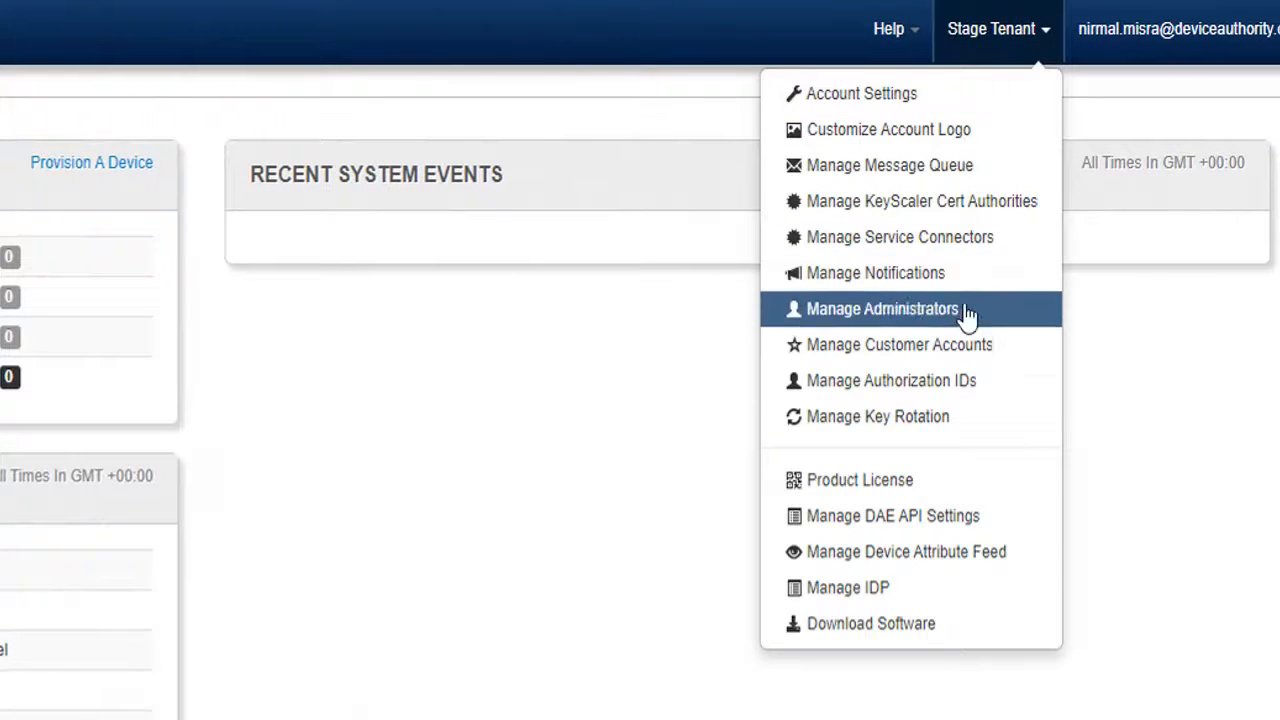
left_click(920, 596)
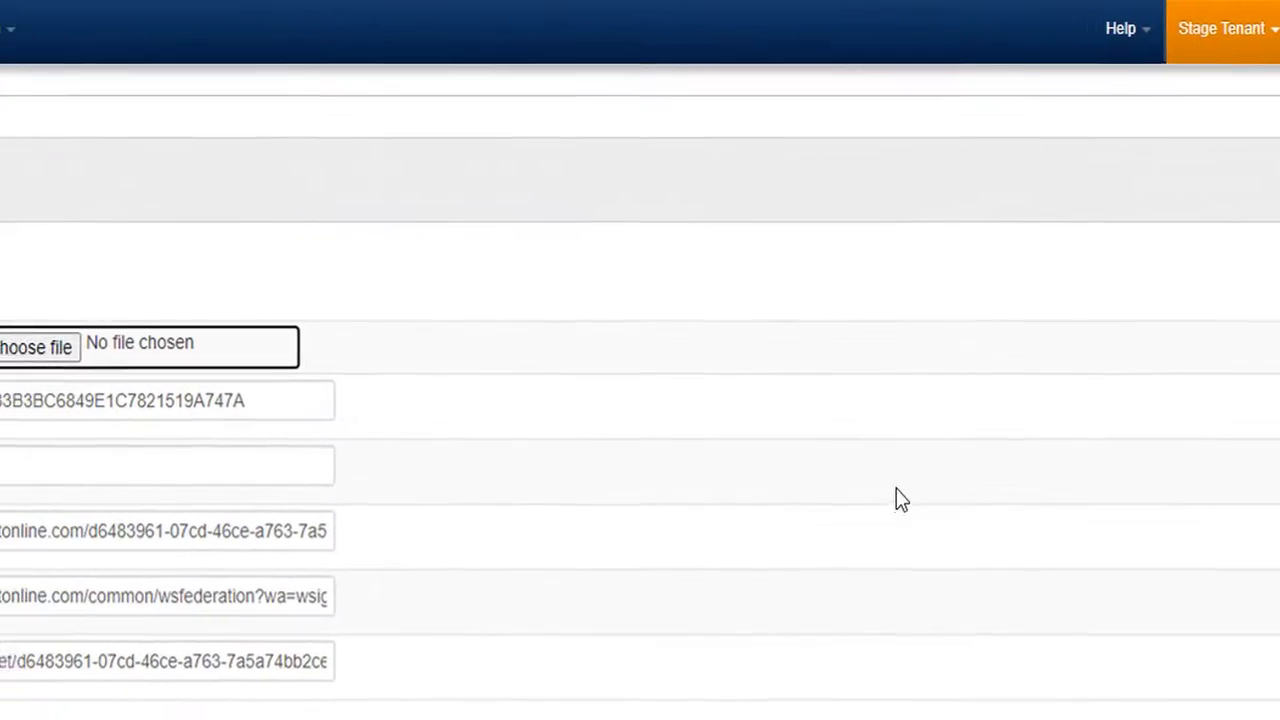
left_click_drag(782, 398, 363, 388)
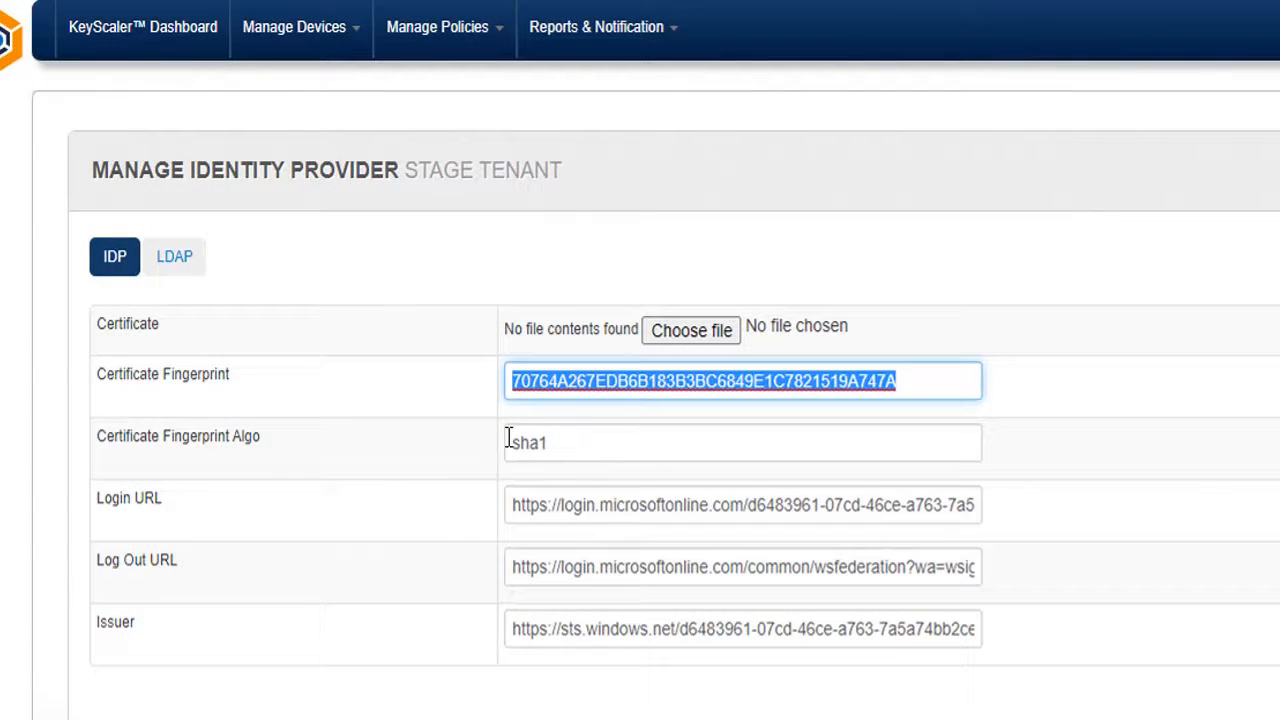
left_click_drag(508, 438, 631, 436)
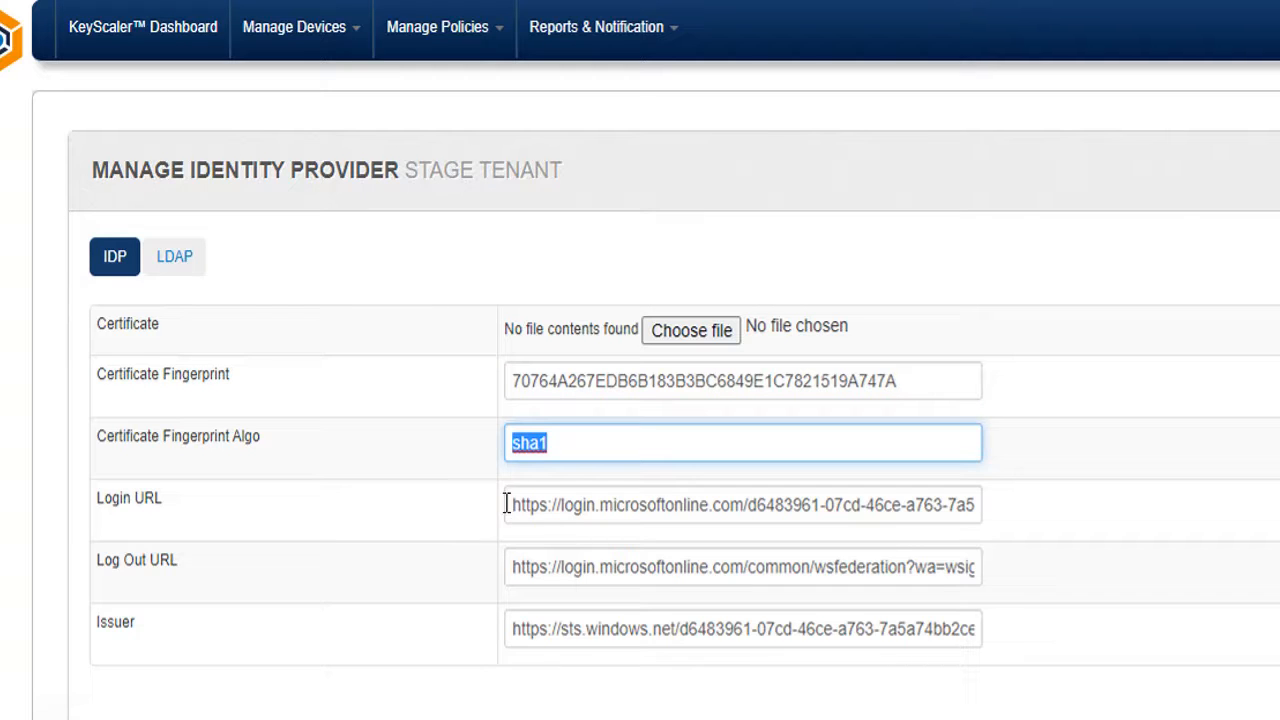
left_click_drag(507, 503, 974, 480)
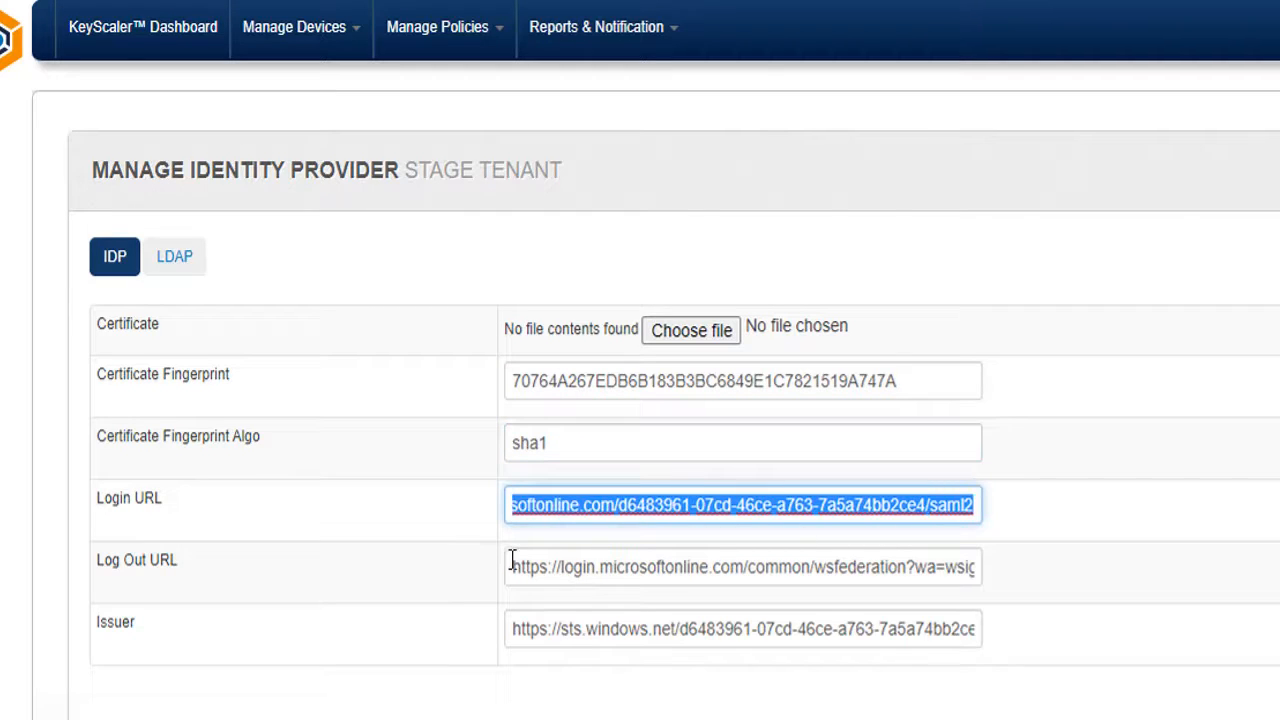
left_click_drag(512, 562, 1048, 578)
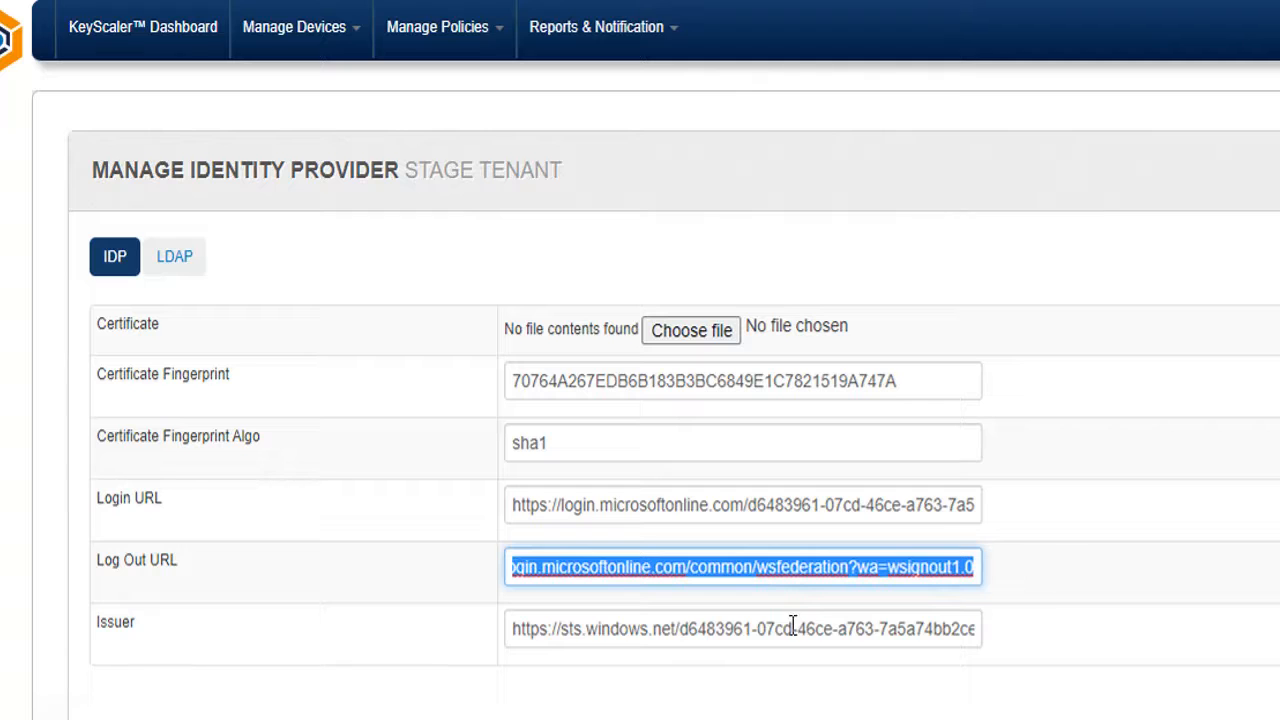
left_click_drag(512, 628, 553, 628)
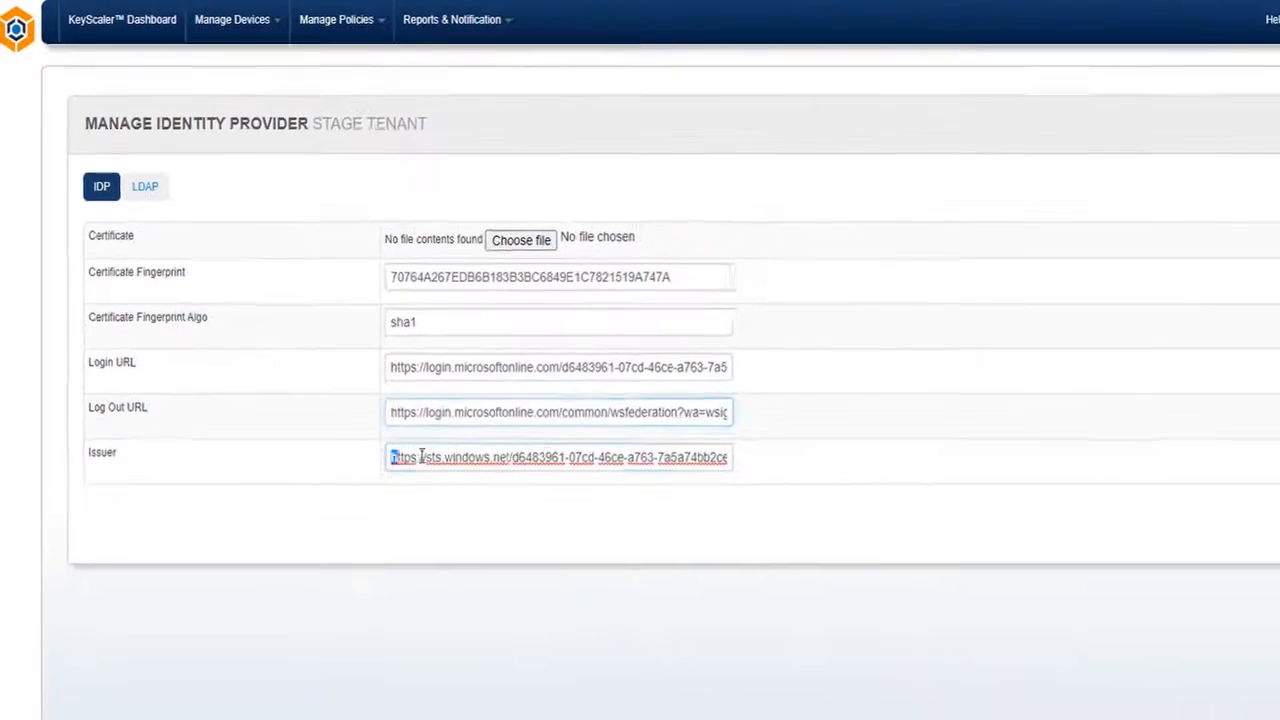
left_click_drag(421, 457, 794, 460)
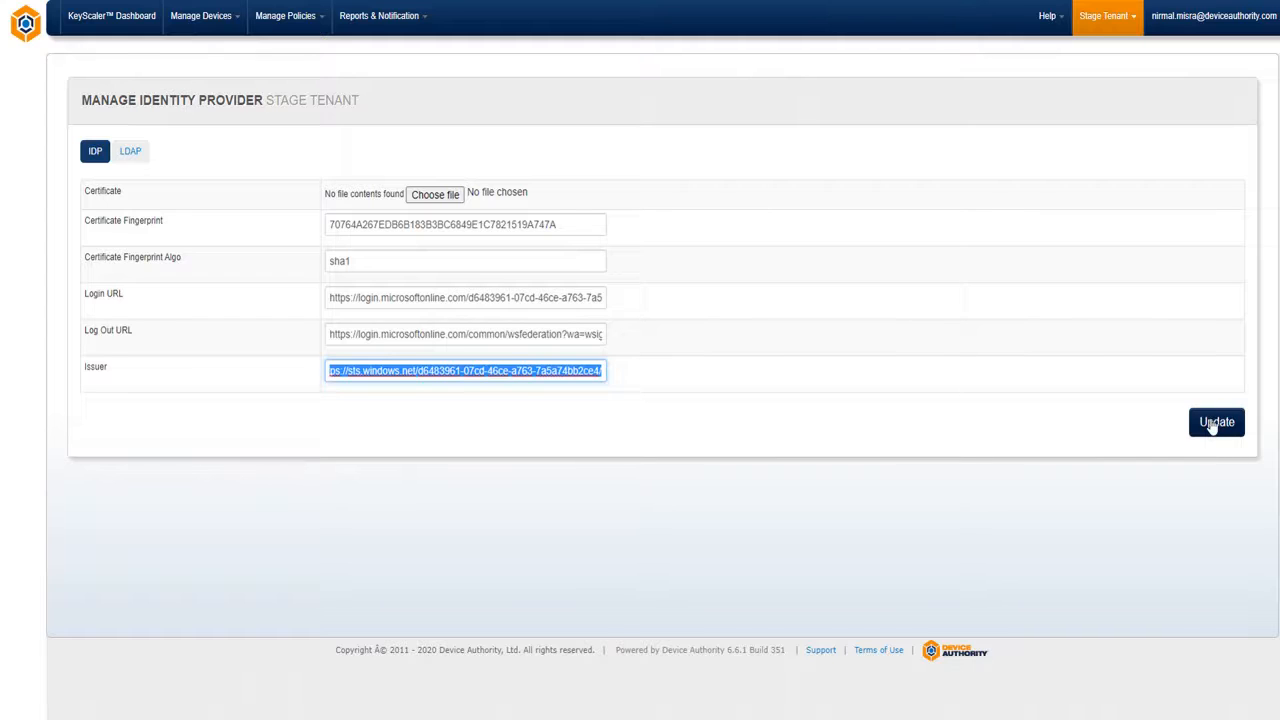
left_click(1211, 424)
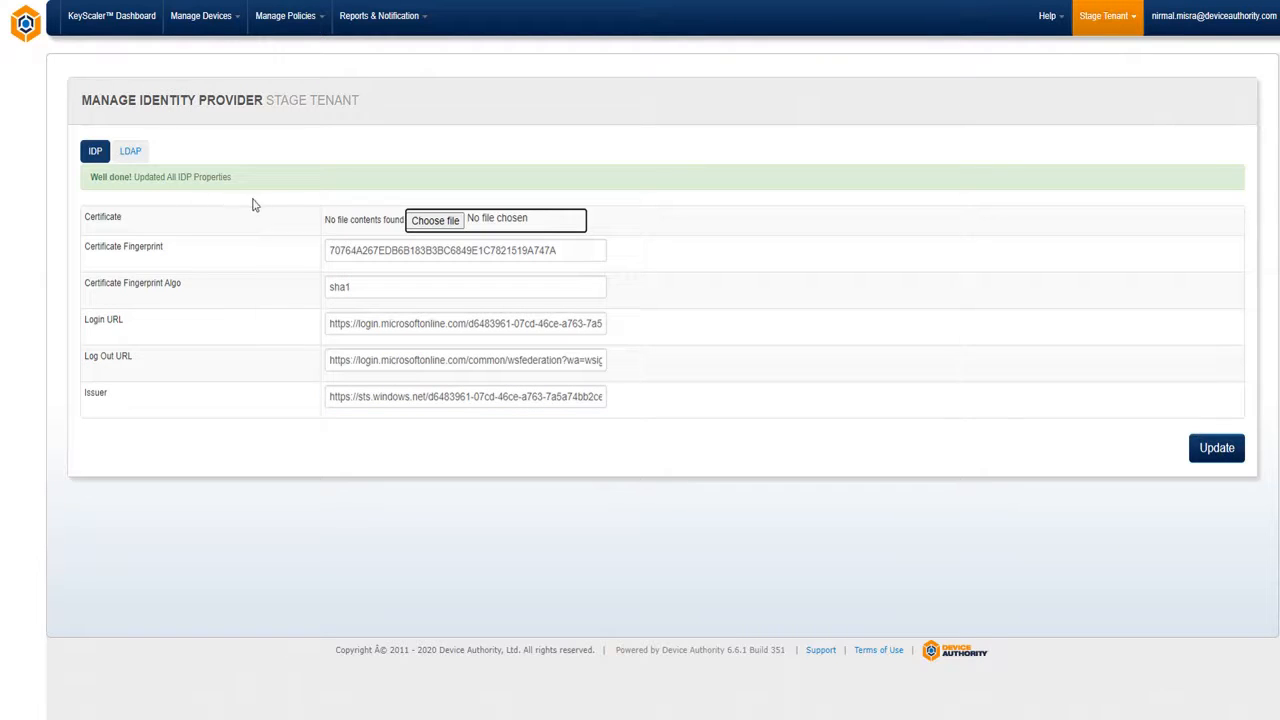
Log out, then sign back in via Single Sign-on with Azure AD using the existing Microsoft account.
left_click(1238, 20)
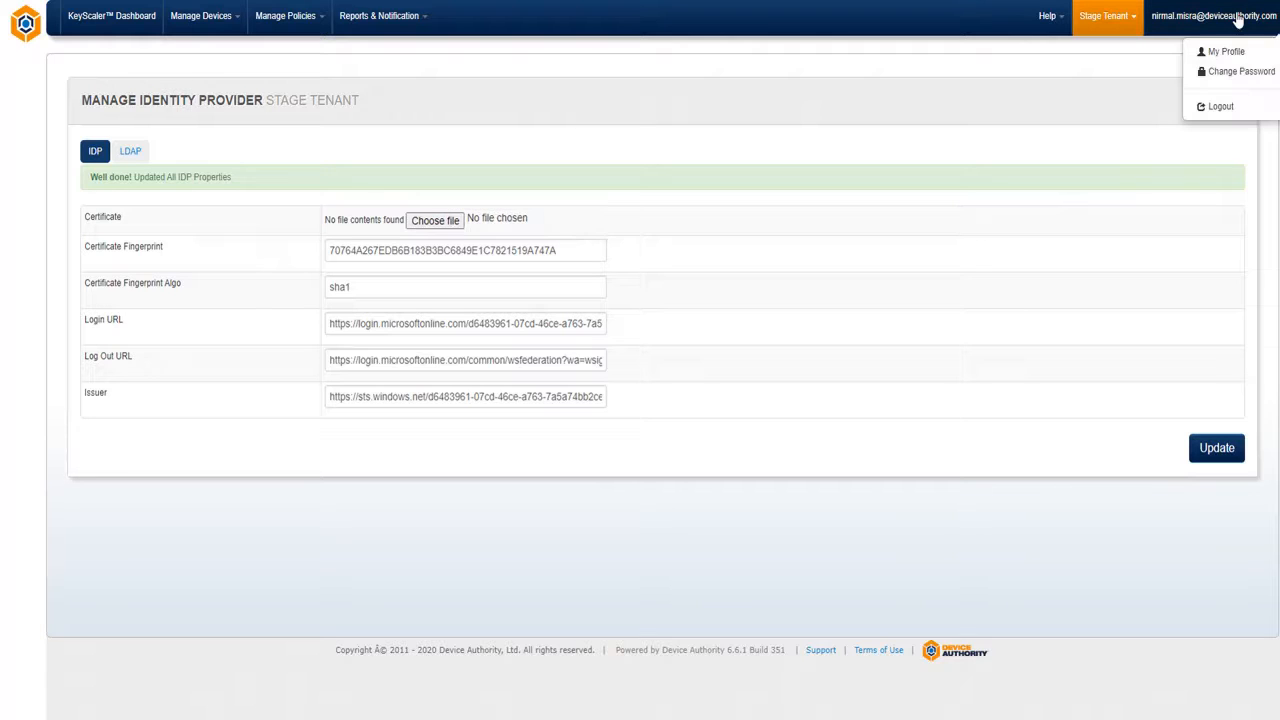
left_click(1240, 112)
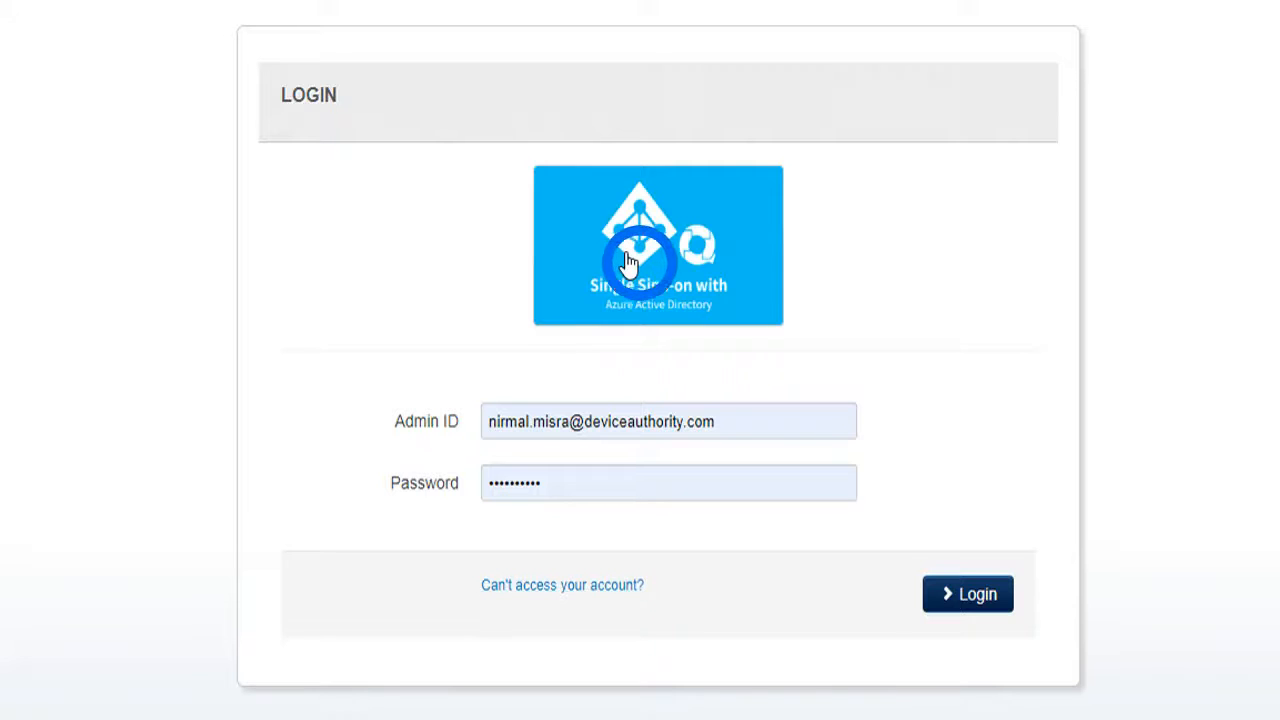
left_click(588, 302)
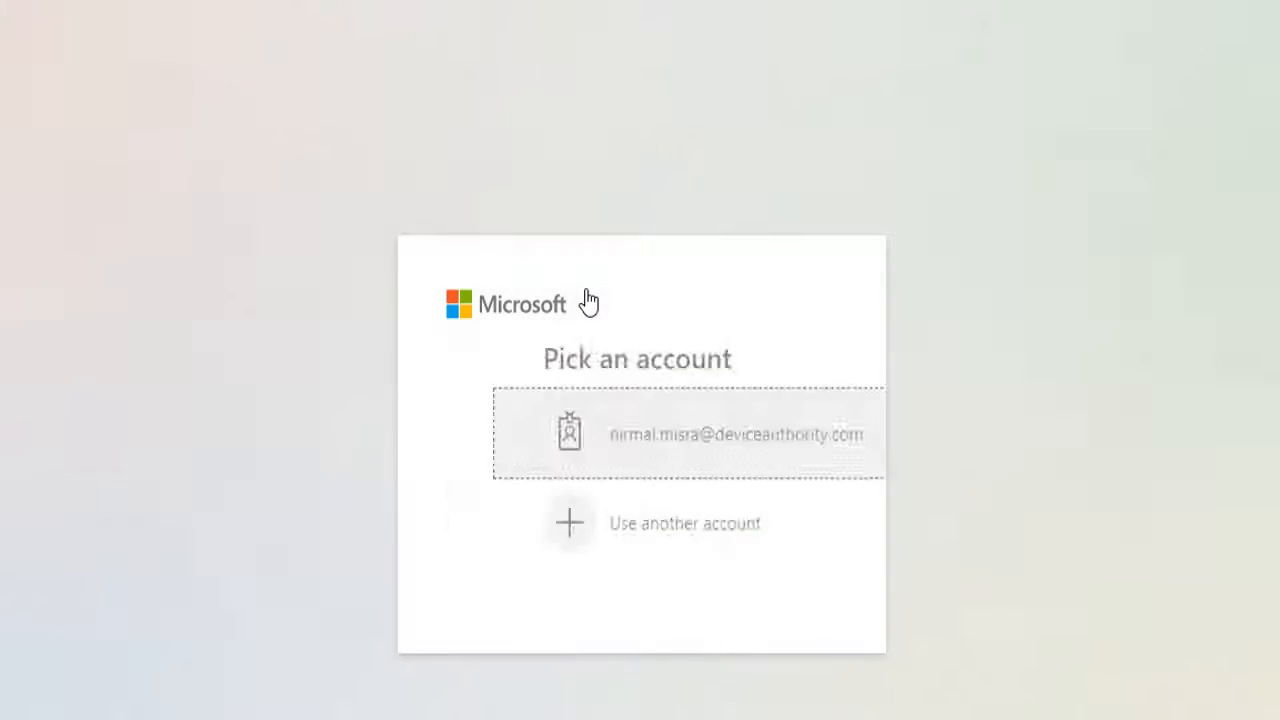
left_click(643, 440)
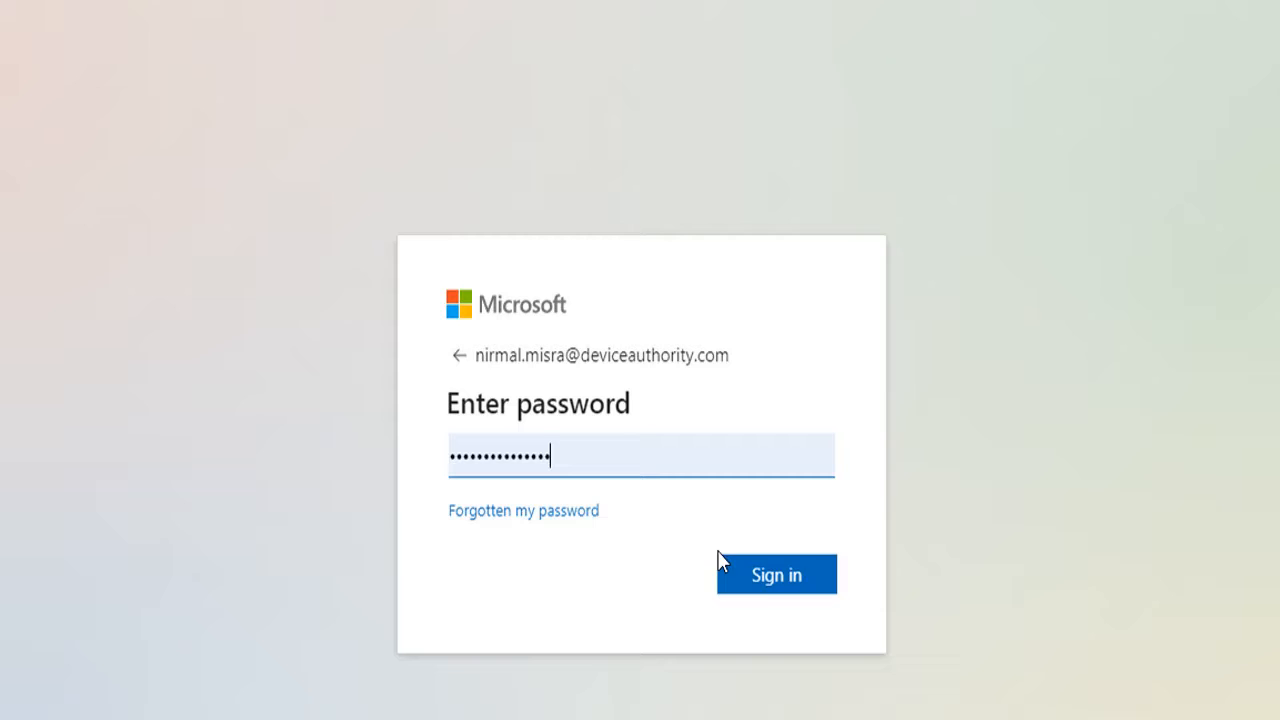
left_click(787, 583)
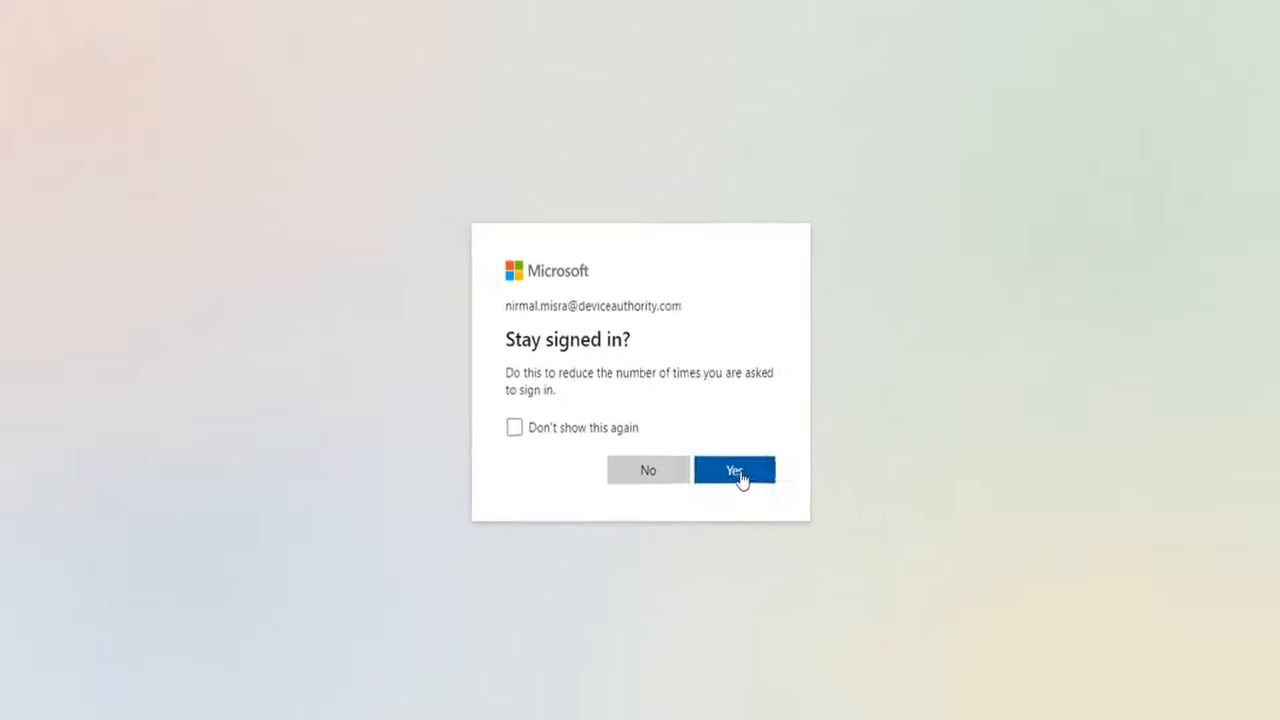
left_click(762, 536)
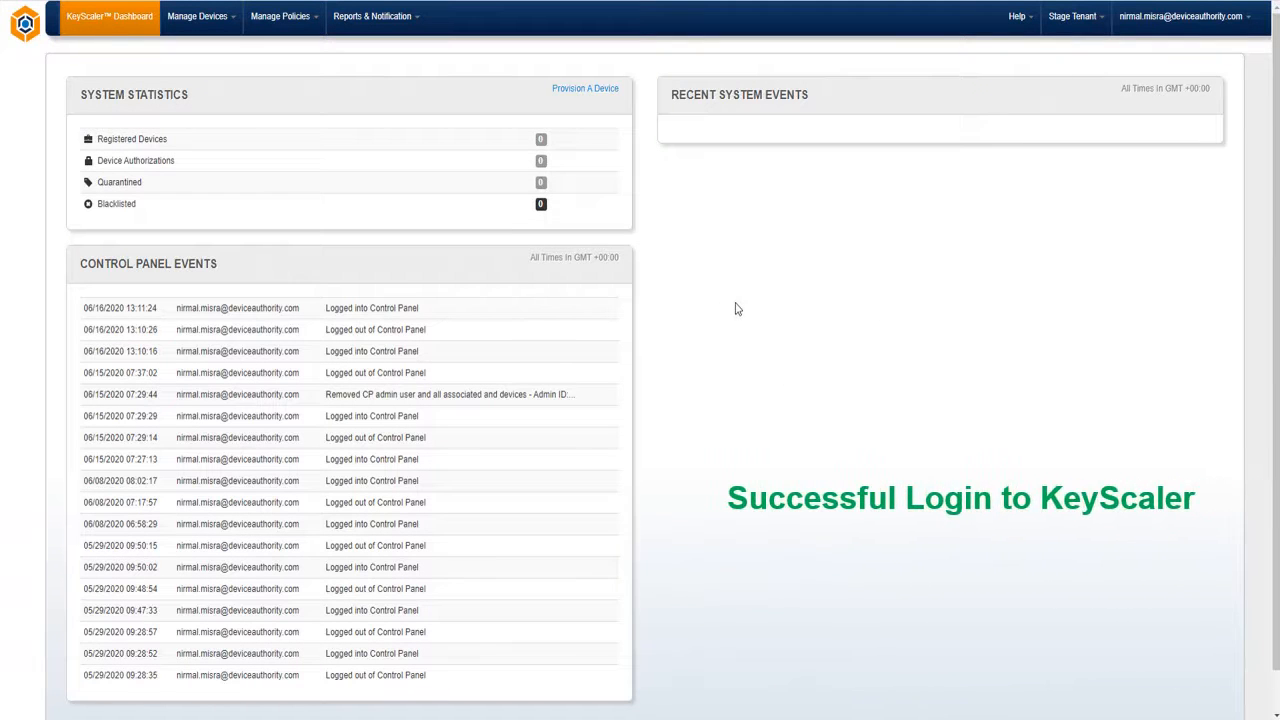
Log out of KeyScaler, then sign back into the Azure portal with the existing account, staying signed in.
left_click(1248, 24)
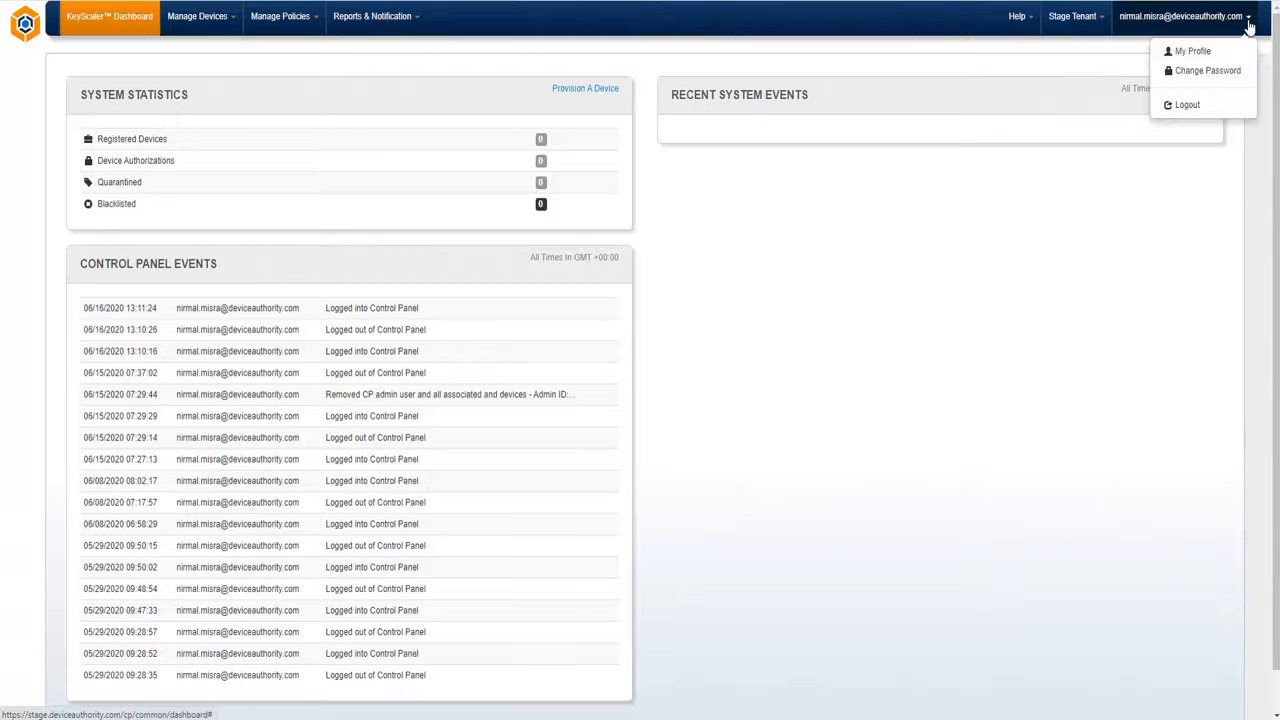
left_click(1187, 106)
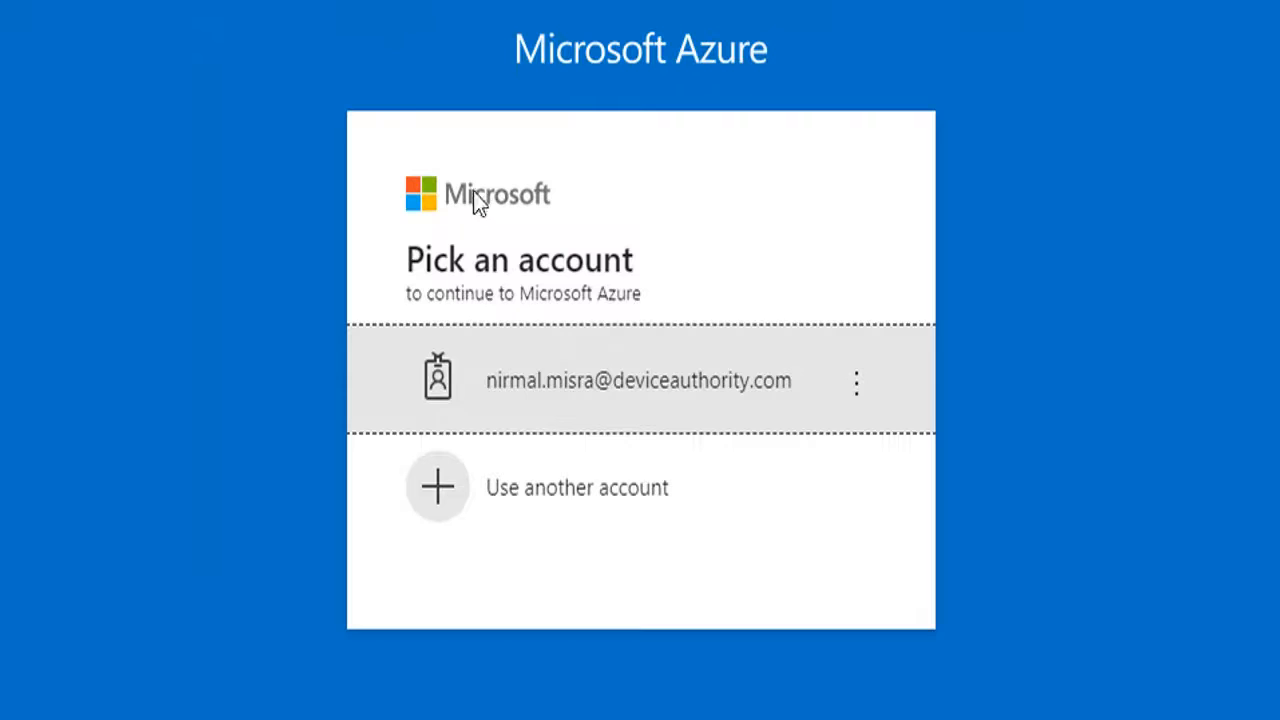
left_click(565, 381)
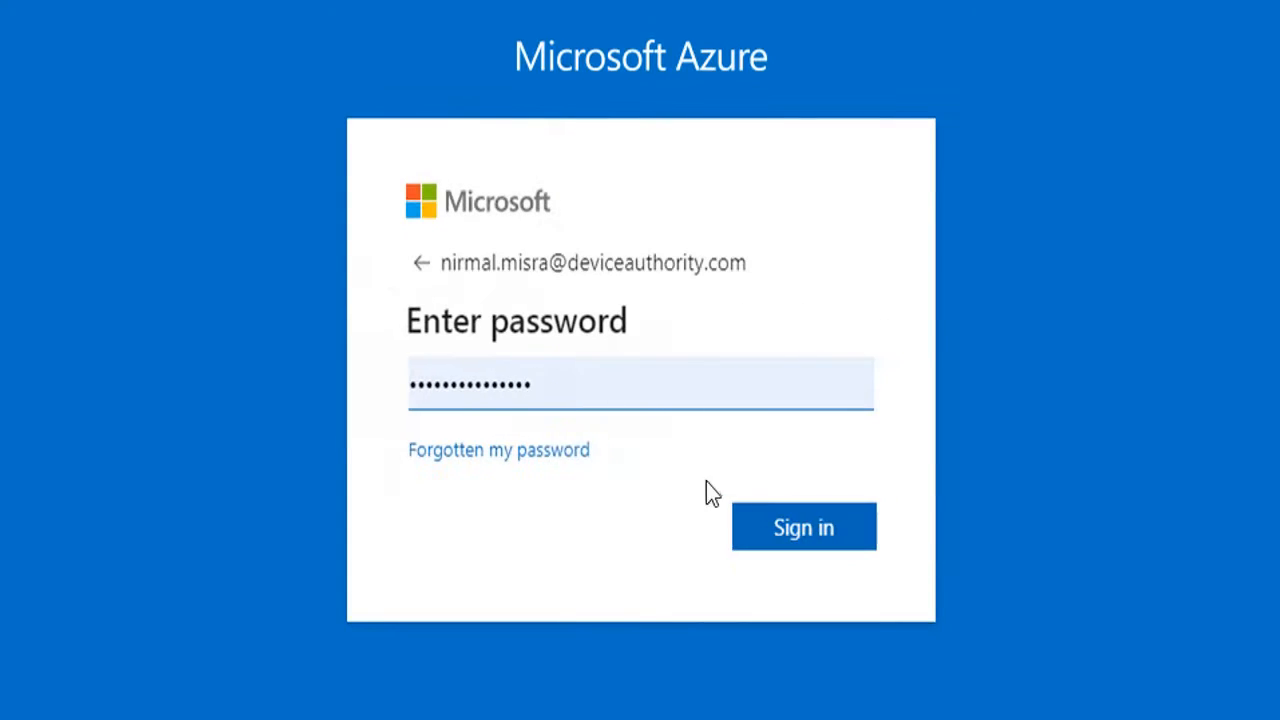
left_click(795, 530)
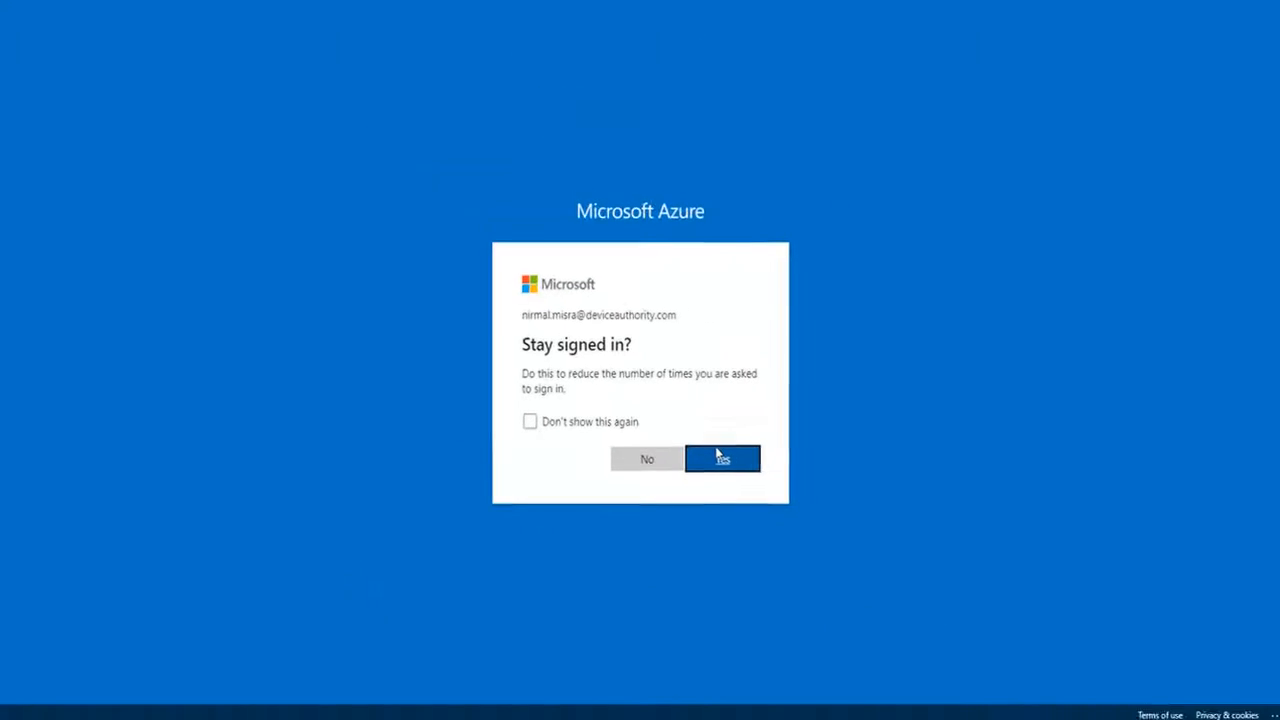
left_click(717, 457)
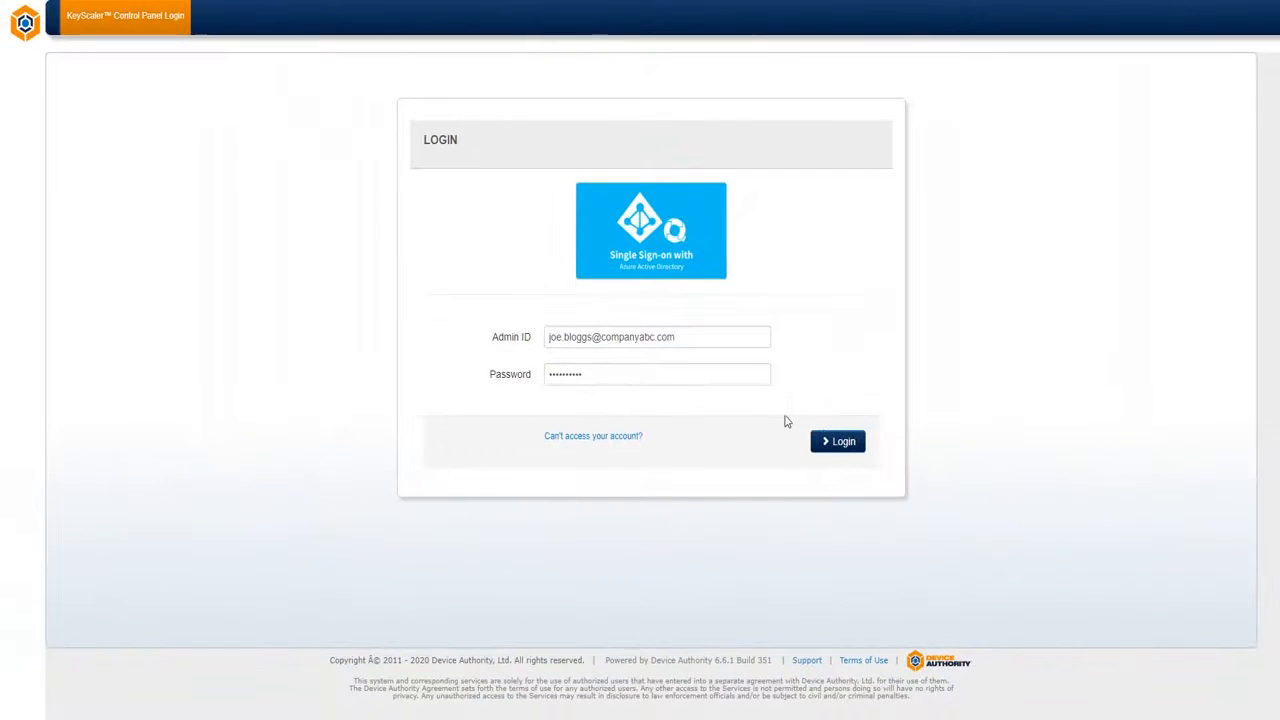
Log into the KeyScaler Control Panel as the new admin with a password, then log out.
left_click(838, 441)
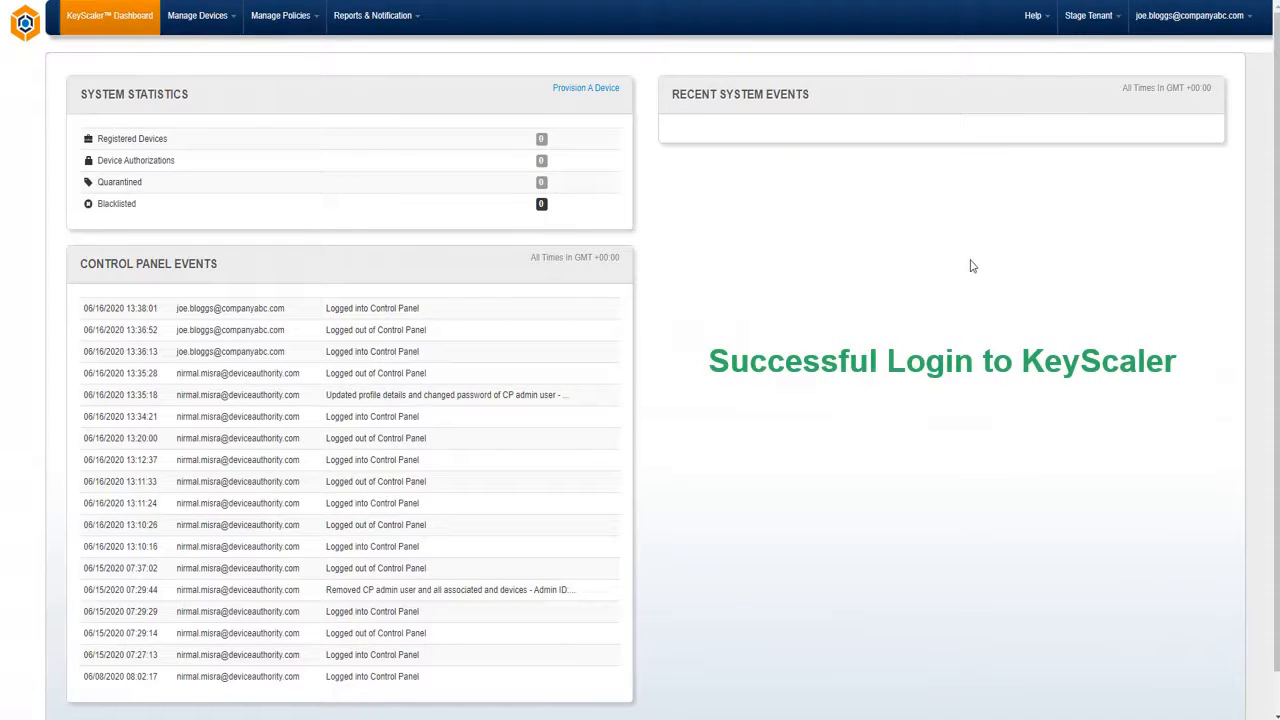
left_click(1212, 20)
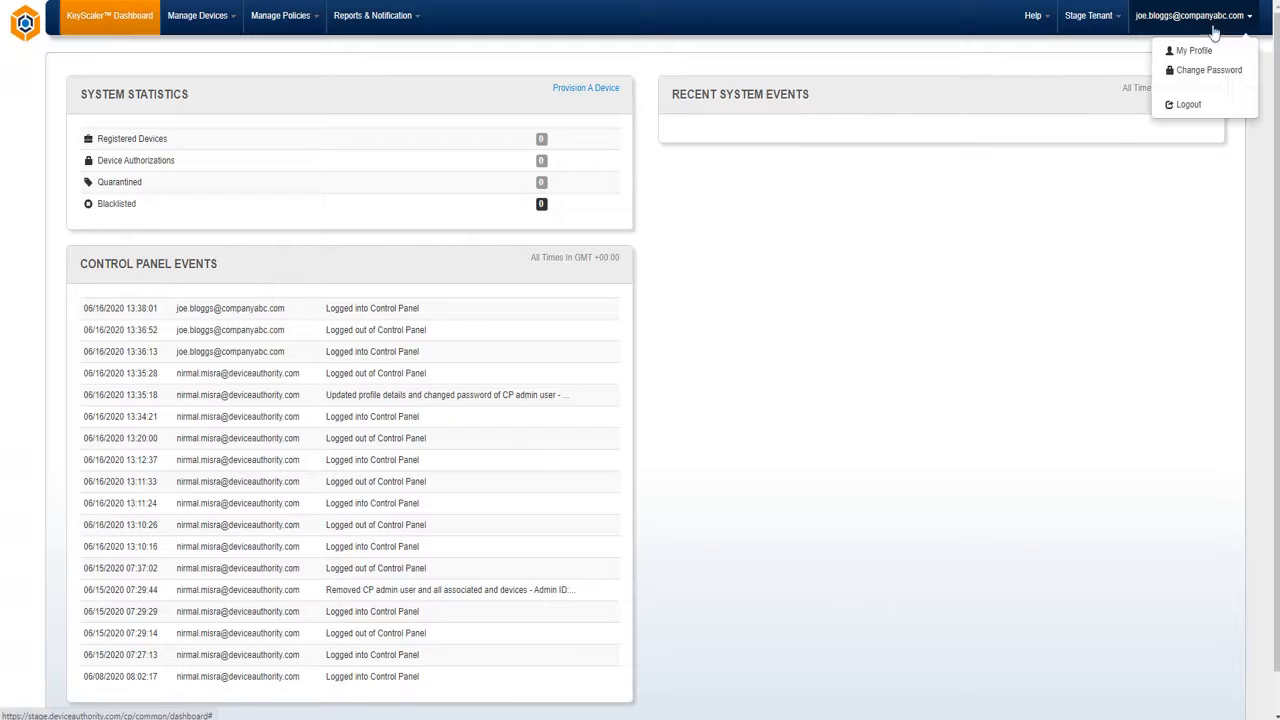
left_click(1184, 106)
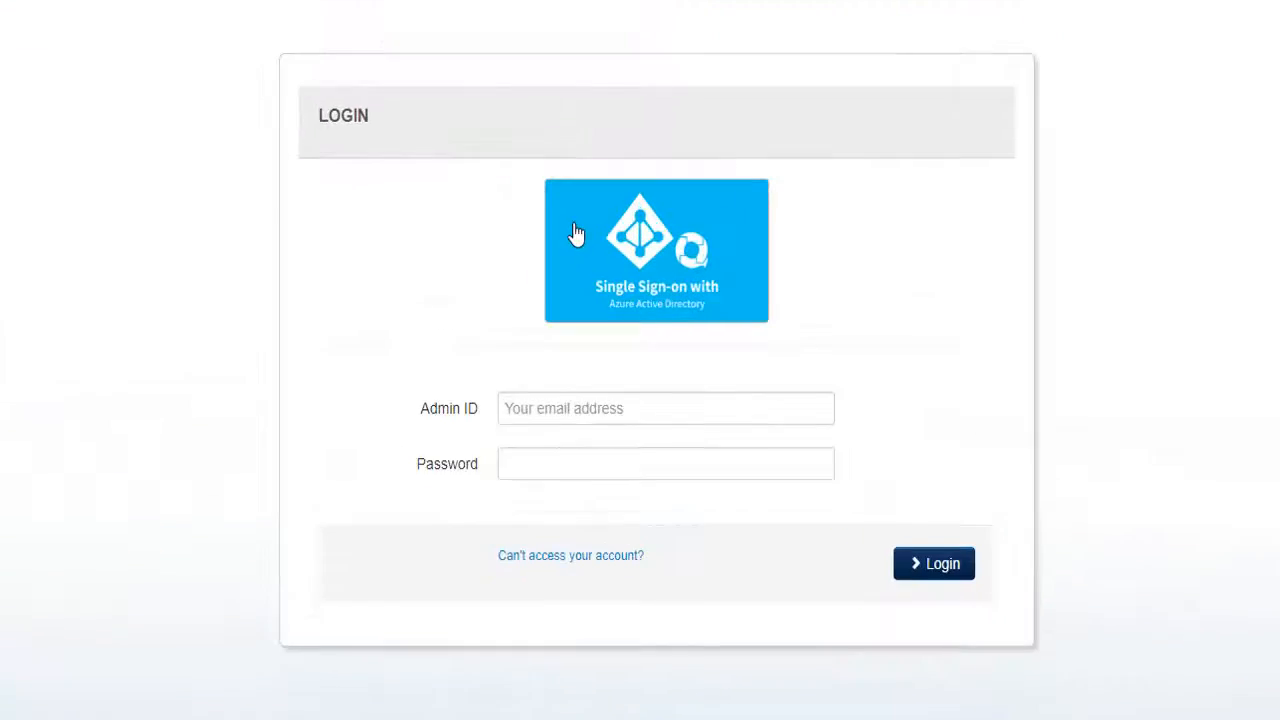
Try Azure AD single sign-on using another account with the new admin's e-mail address.
left_click(574, 234)
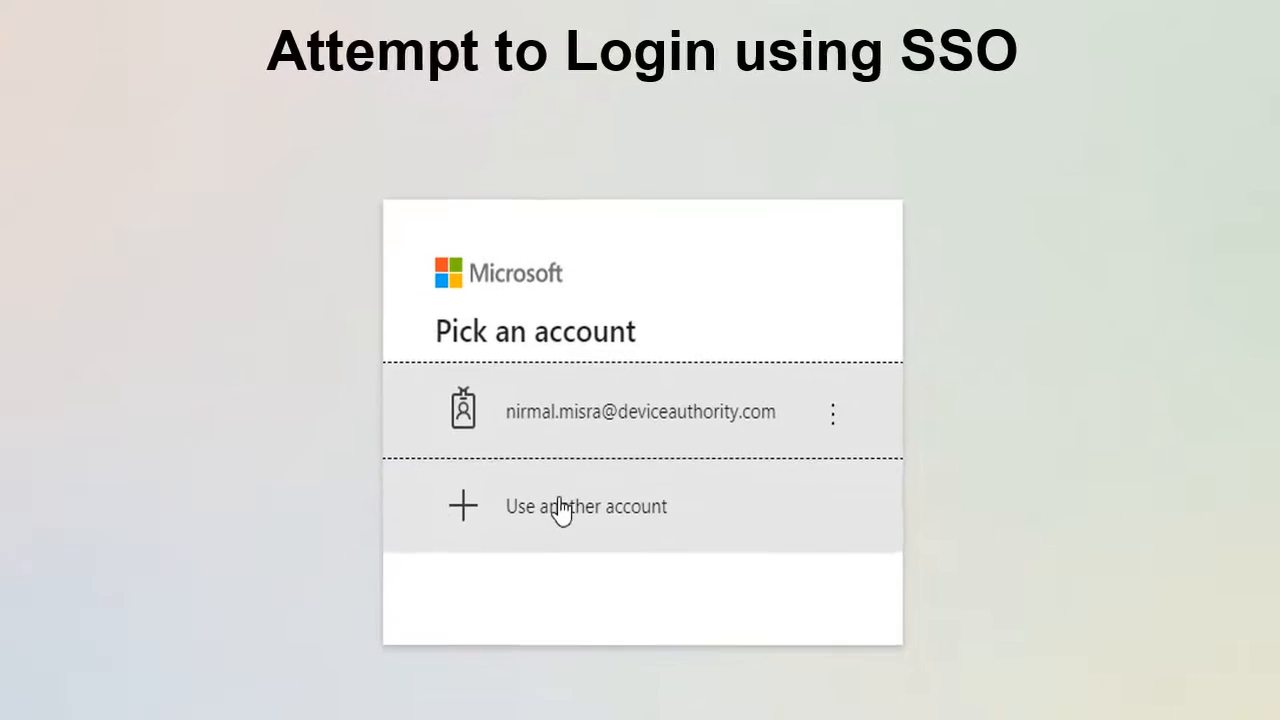
left_click(579, 609)
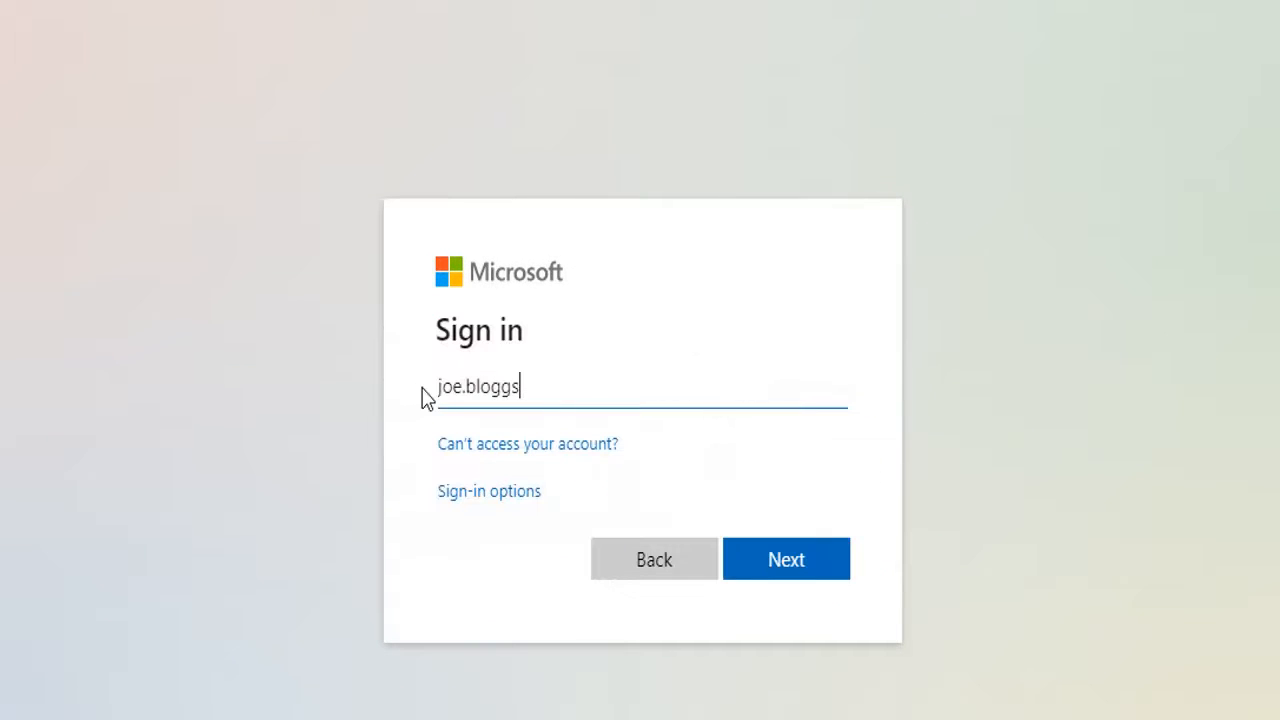
left_click(805, 565)
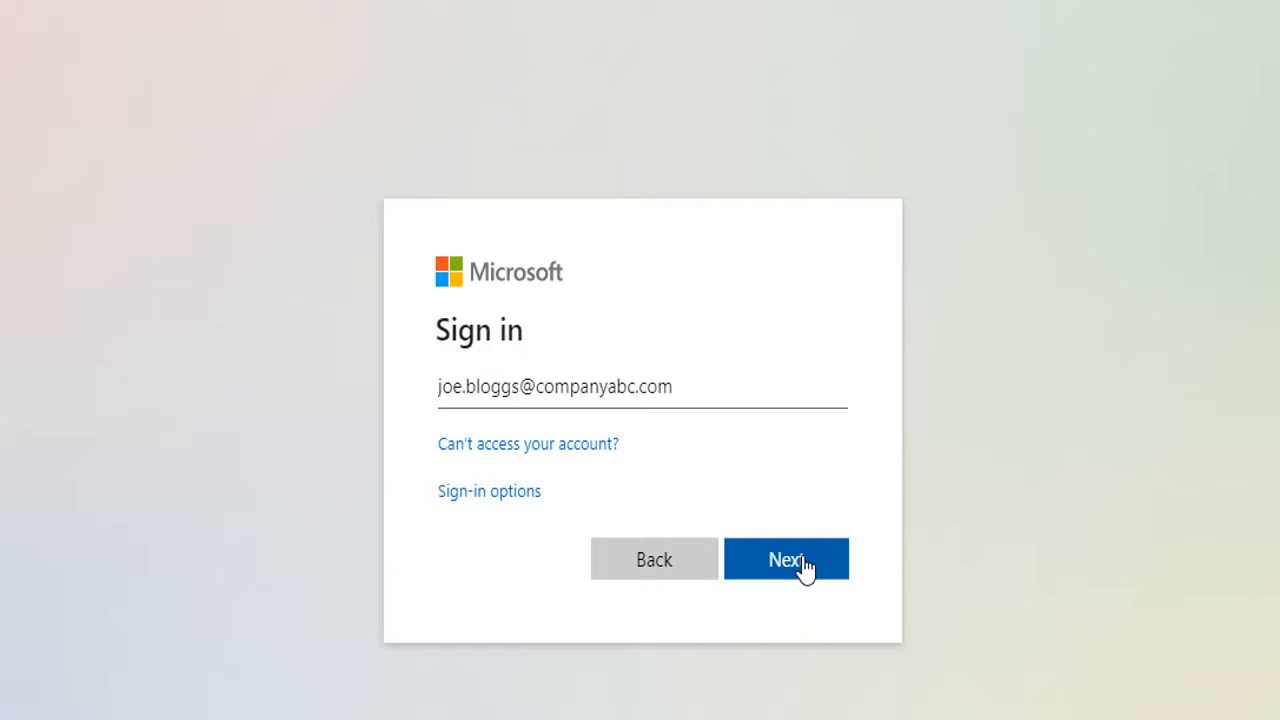
left_click(805, 566)
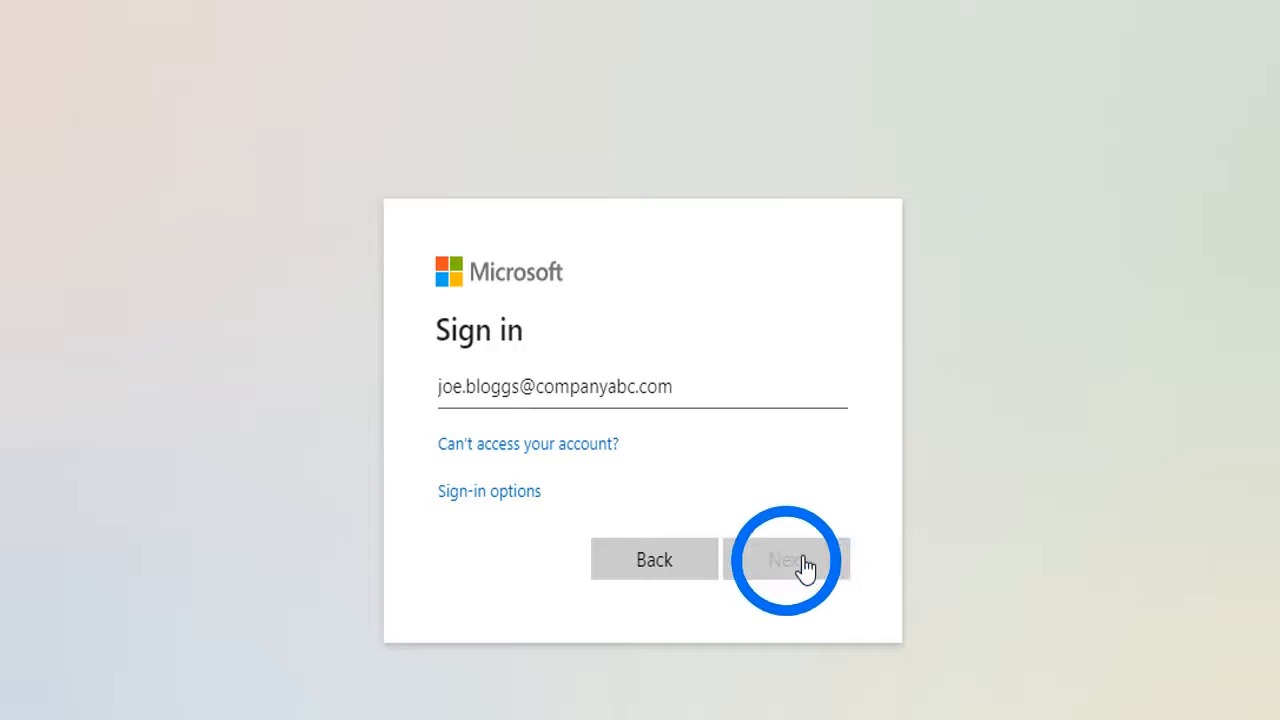